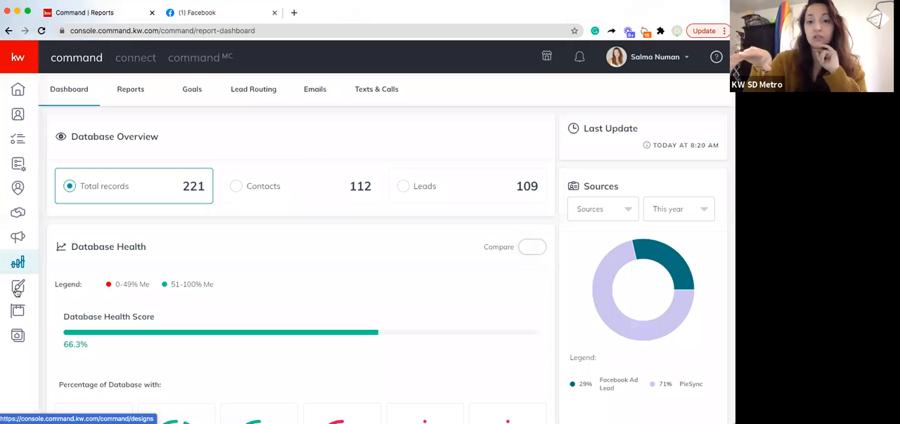
Open the Designs section of Command
click(18, 291)
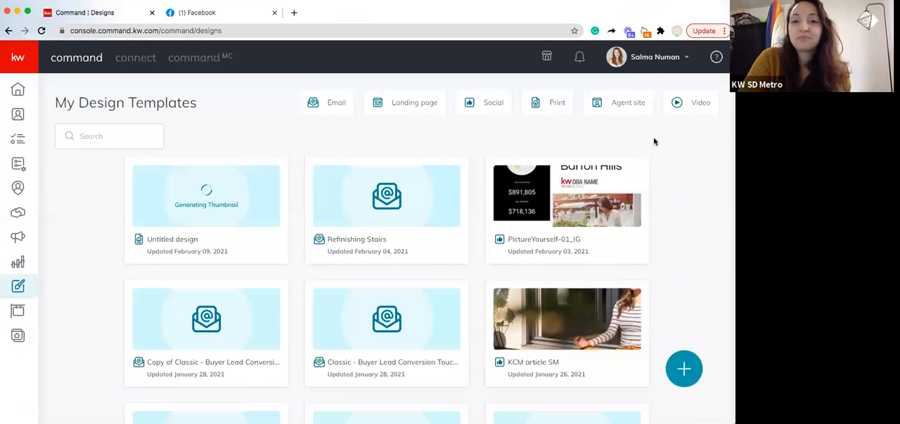
click(683, 367)
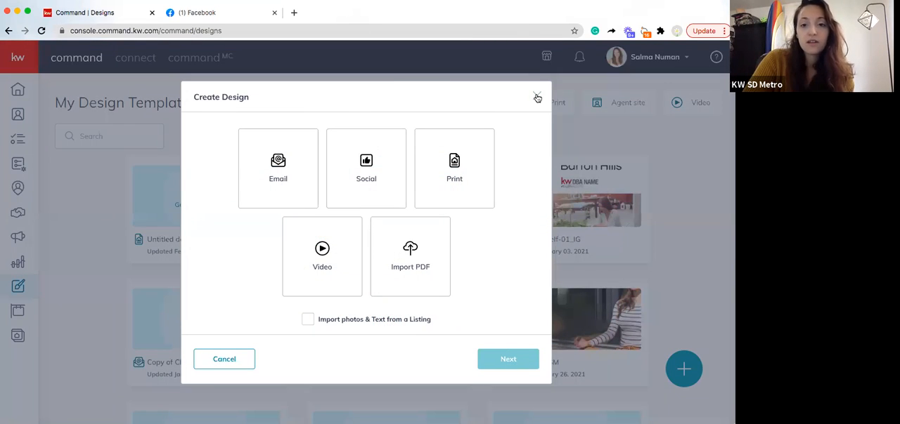
click(537, 97)
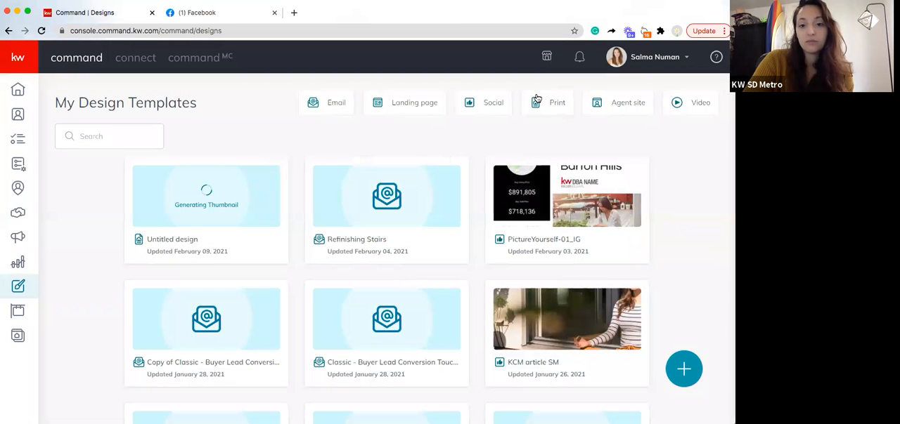
click(683, 375)
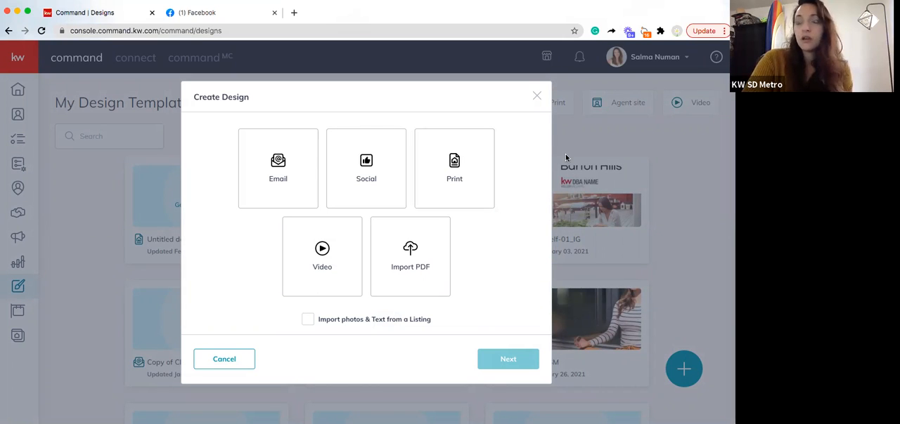
click(441, 182)
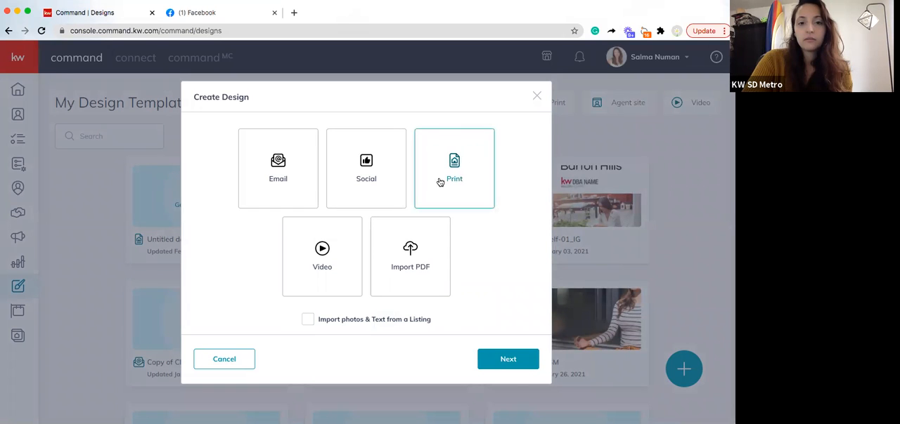
click(496, 359)
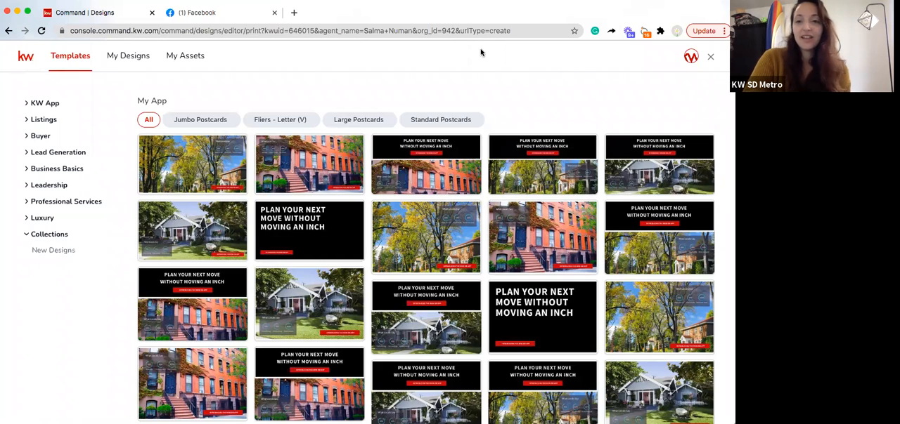
click(711, 64)
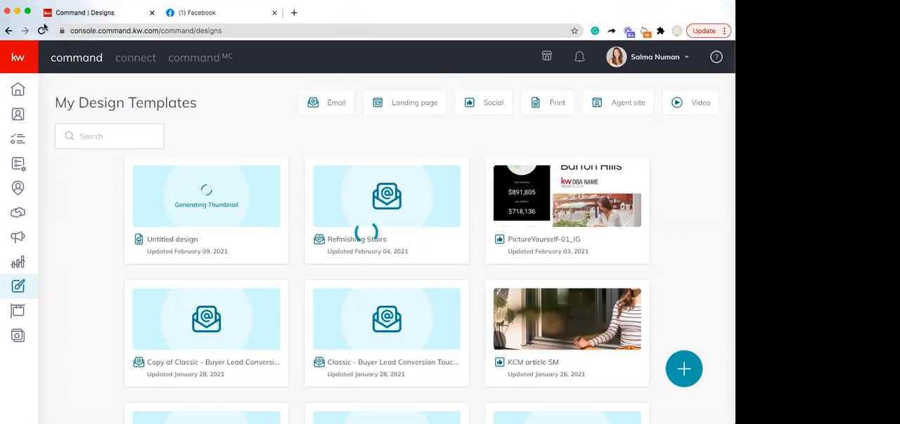
Start a new print design from the design templates page
click(381, 208)
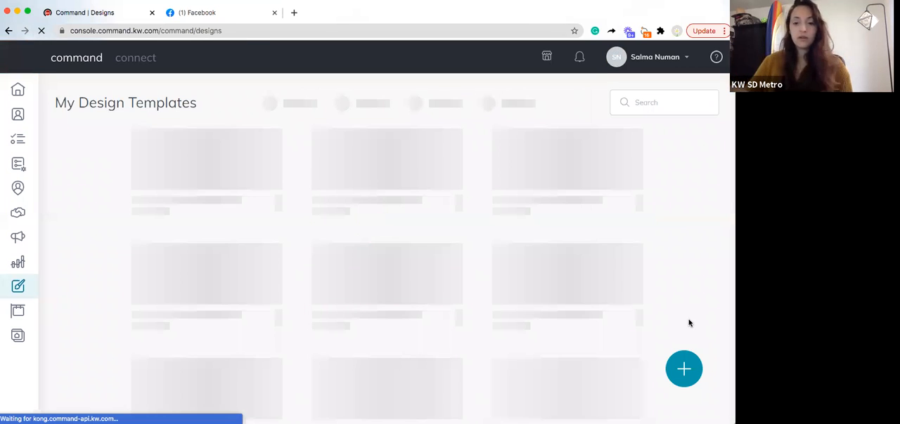
click(681, 366)
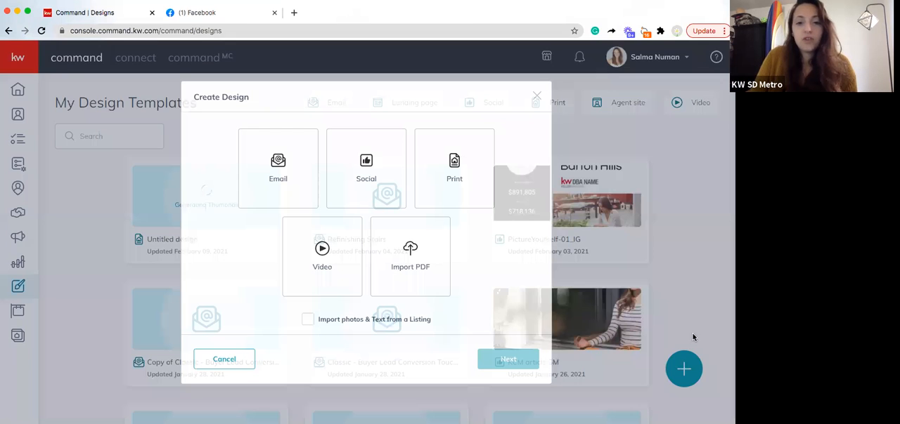
click(508, 360)
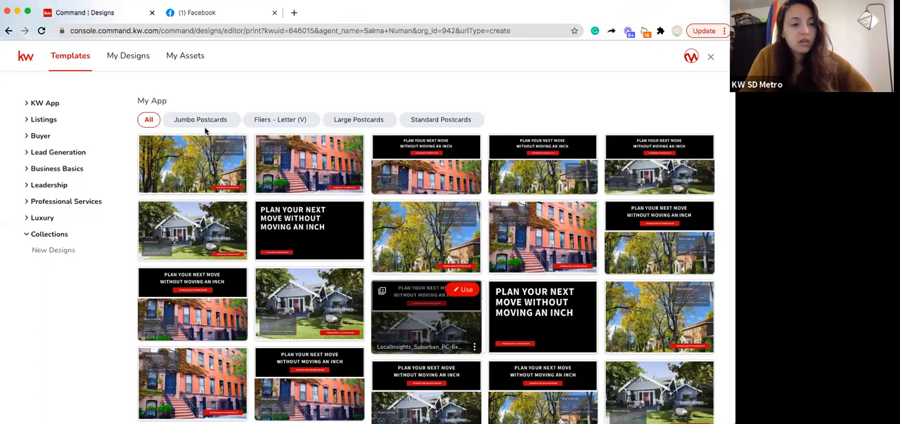
Use the New Beginnings booklet template from the Personally-Branded Zine category under Lead Generation
click(71, 153)
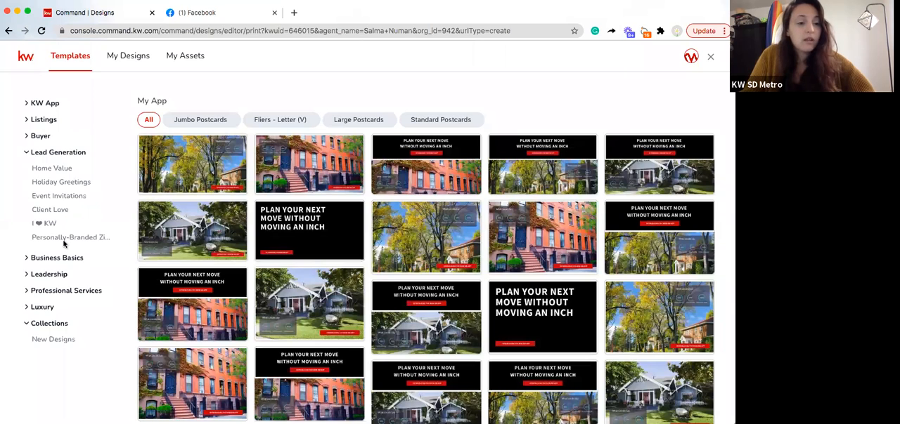
click(63, 243)
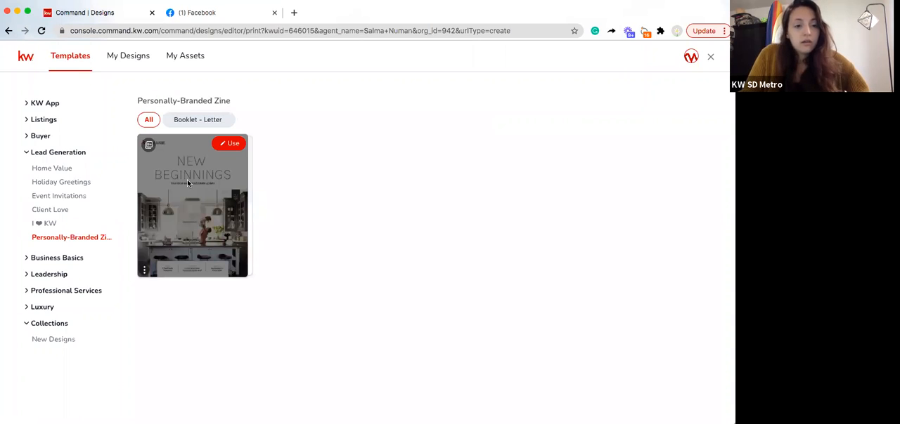
click(220, 144)
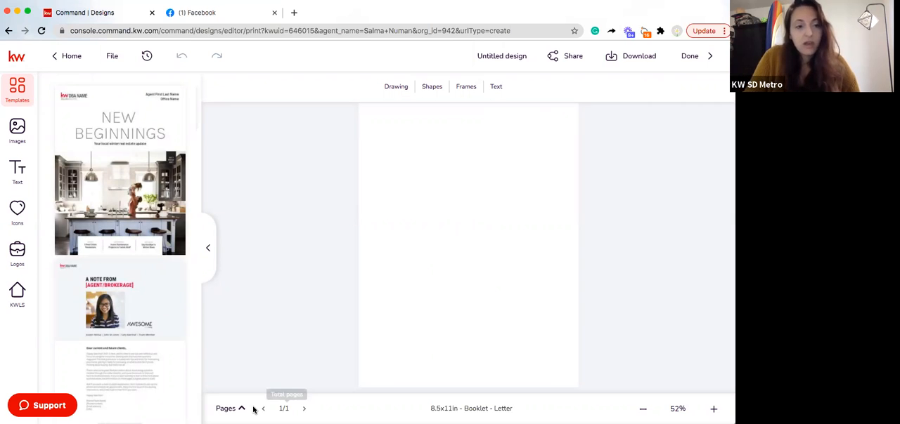
Add the New Beginnings cover template to the booklet as a new page
mouse_move(174, 272)
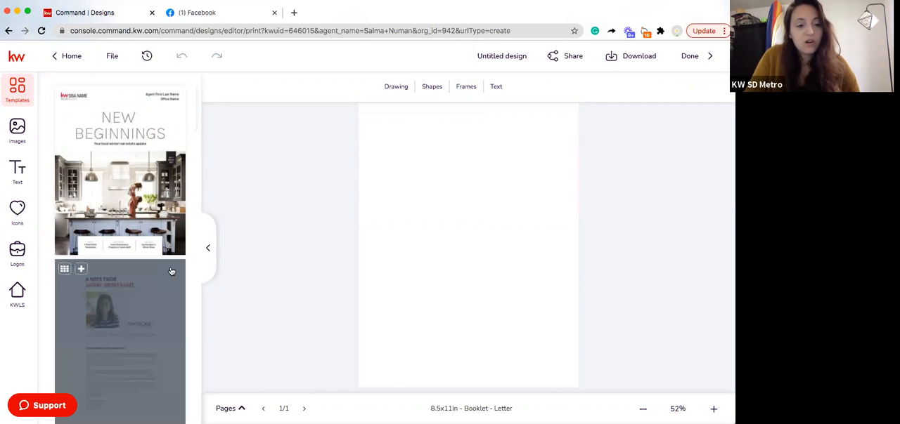
scroll(172, 270, down, 2)
scroll(172, 270, down, 5)
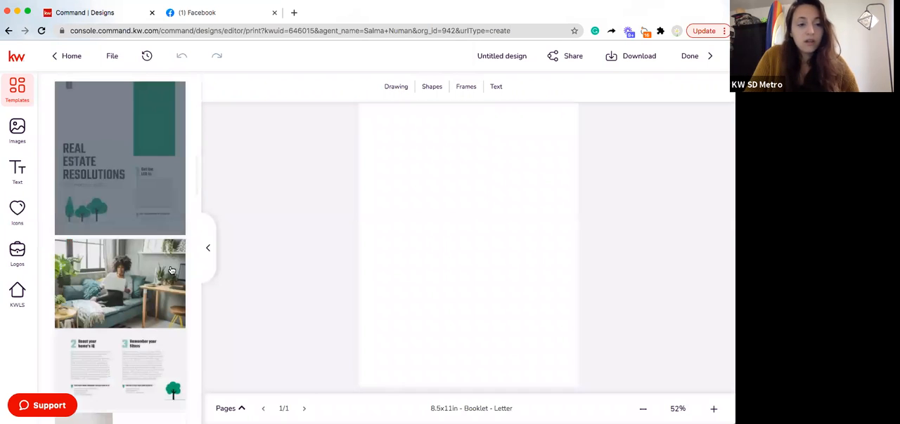
scroll(171, 271, down, 3)
scroll(170, 262, up, 9)
mouse_move(157, 192)
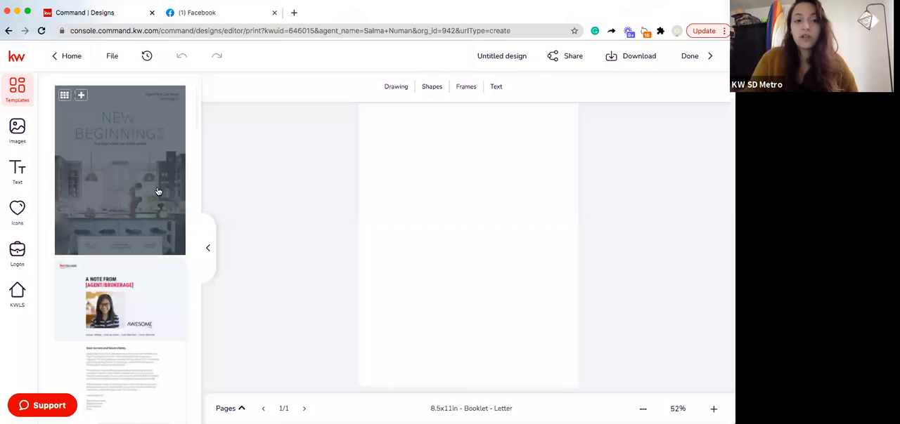
click(81, 95)
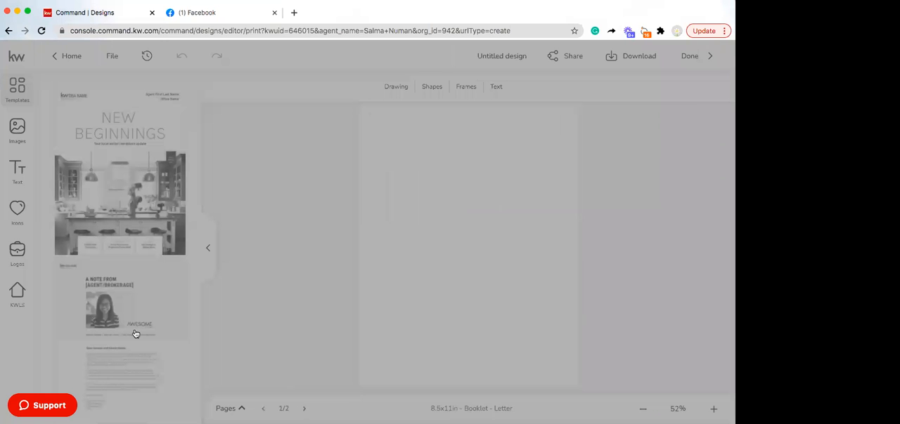
Delete the blank first page from the booklet, keeping the New Beginnings cover
scroll(135, 330, down, 4)
scroll(133, 329, down, 10)
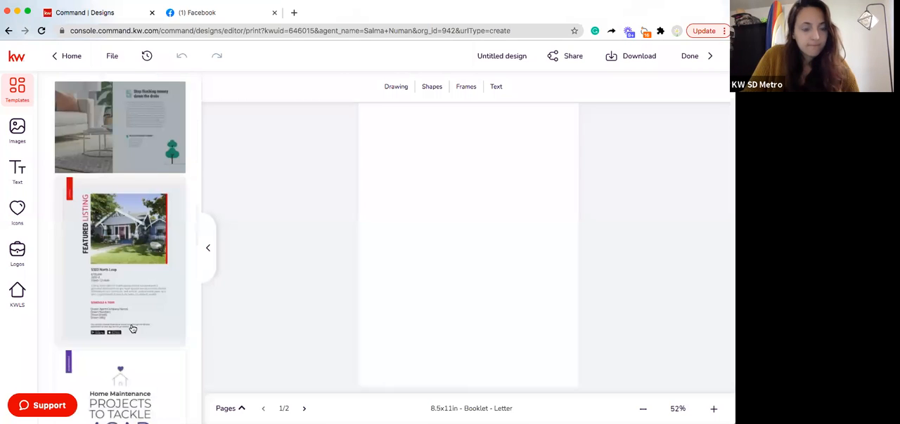
scroll(132, 329, down, 5)
scroll(131, 329, down, 3)
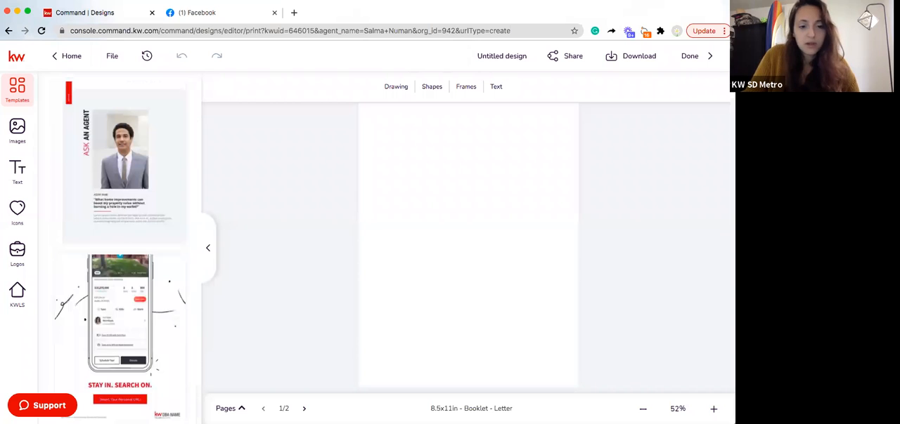
click(302, 409)
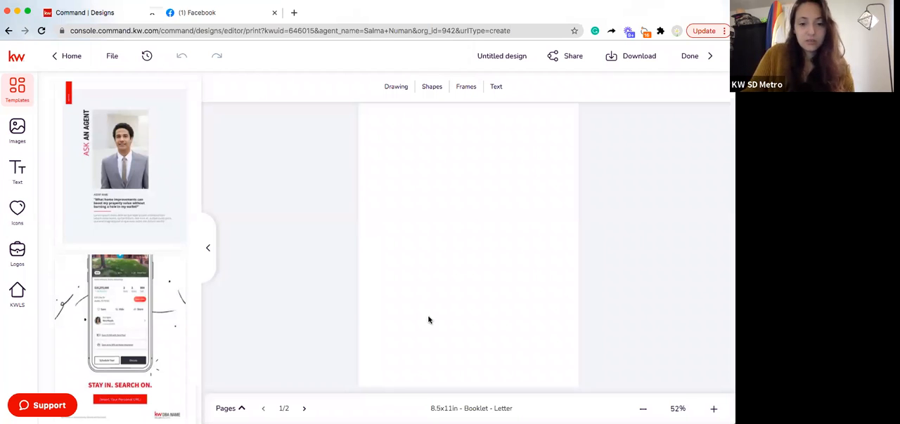
click(230, 408)
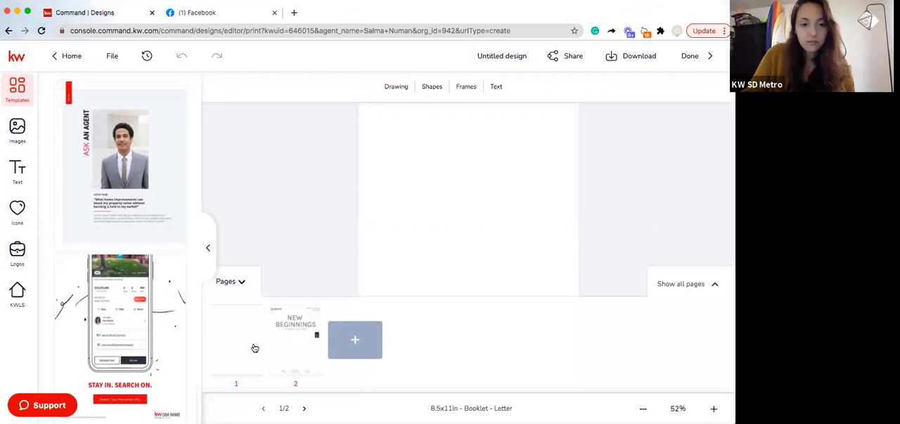
click(254, 314)
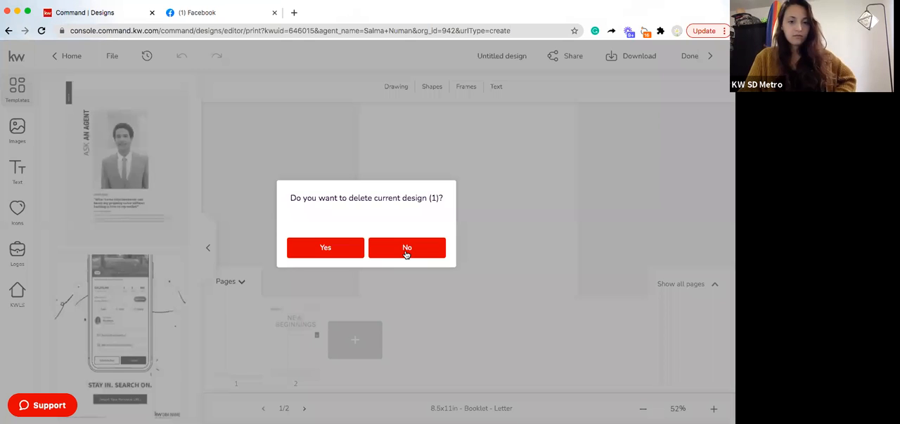
click(349, 246)
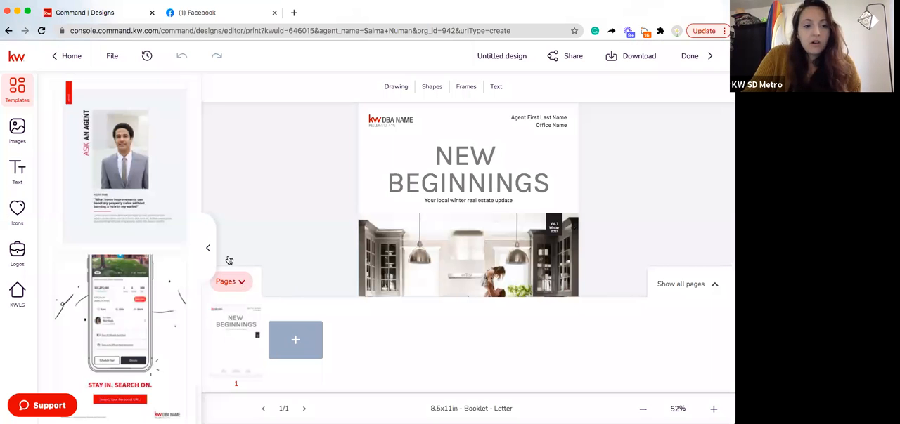
Add the "A Note From [Agent/Brokerage]" template as a new page after the cover
scroll(159, 183, down, 5)
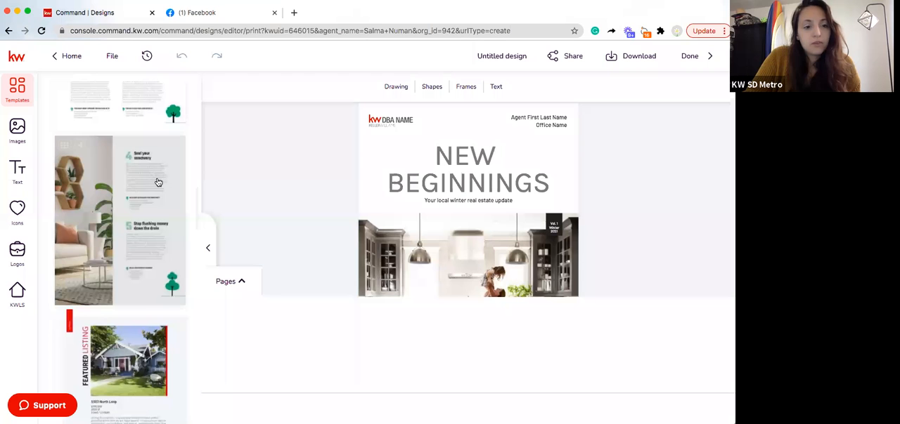
scroll(149, 208, up, 10)
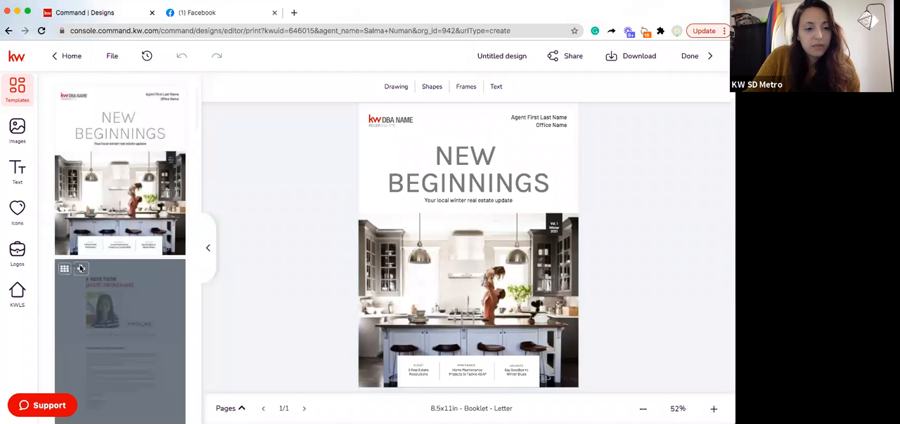
click(80, 268)
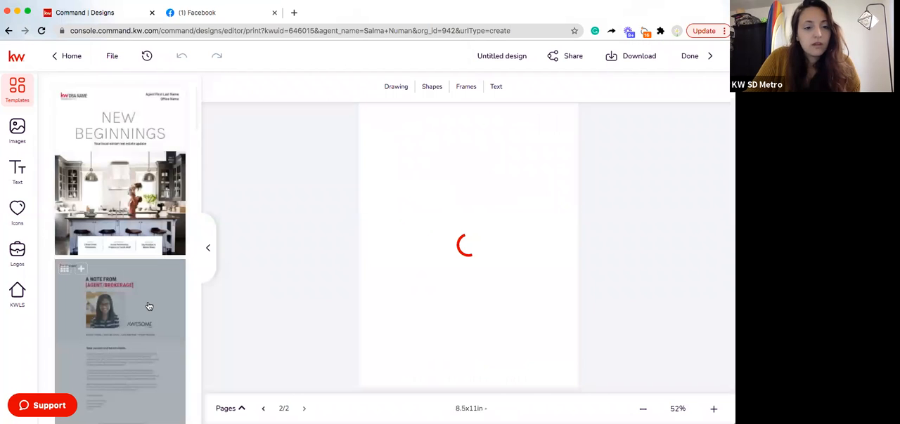
Add the Year in Review template as the booklet's third page
scroll(144, 302, down, 3)
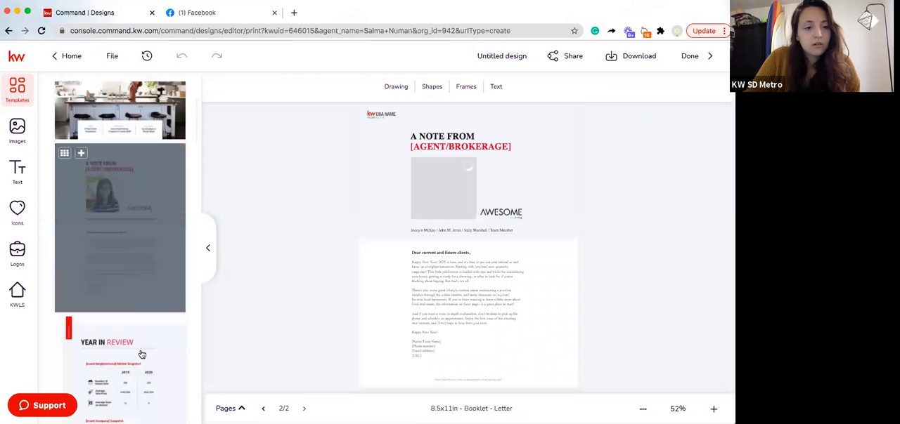
scroll(136, 350, down, 2)
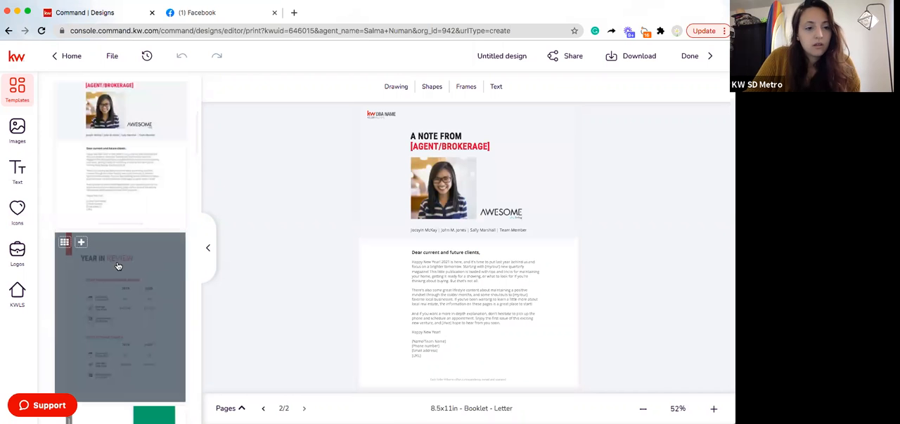
click(80, 246)
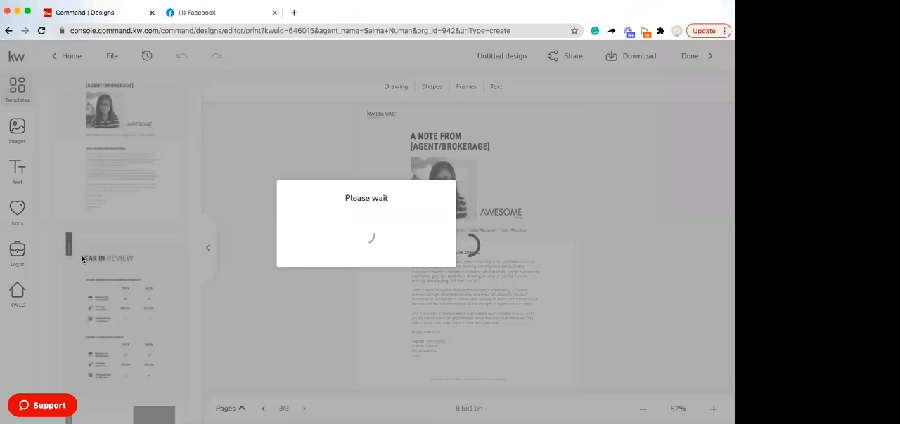
Add the Real Estate Resolutions template as the booklet's fourth page
scroll(111, 257, down, 2)
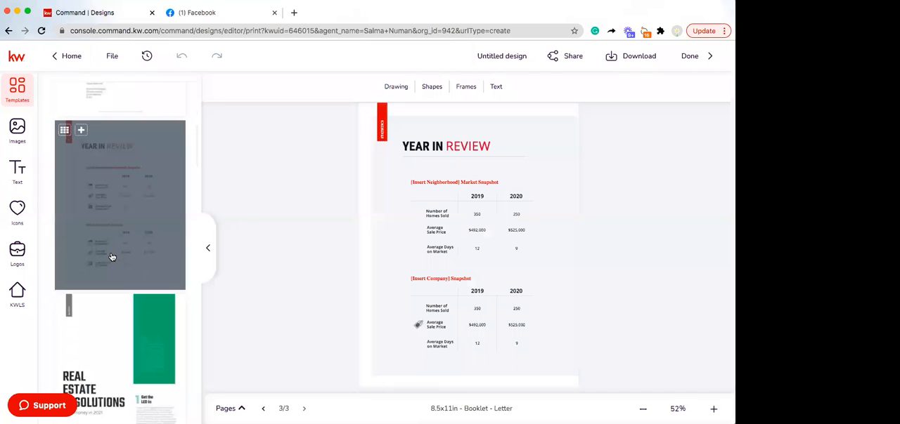
scroll(112, 257, down, 1)
scroll(112, 257, down, 1)
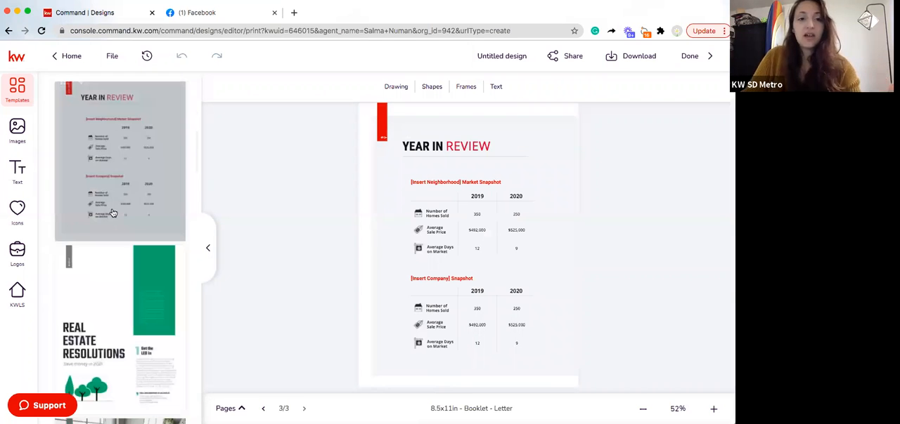
scroll(112, 213, down, 5)
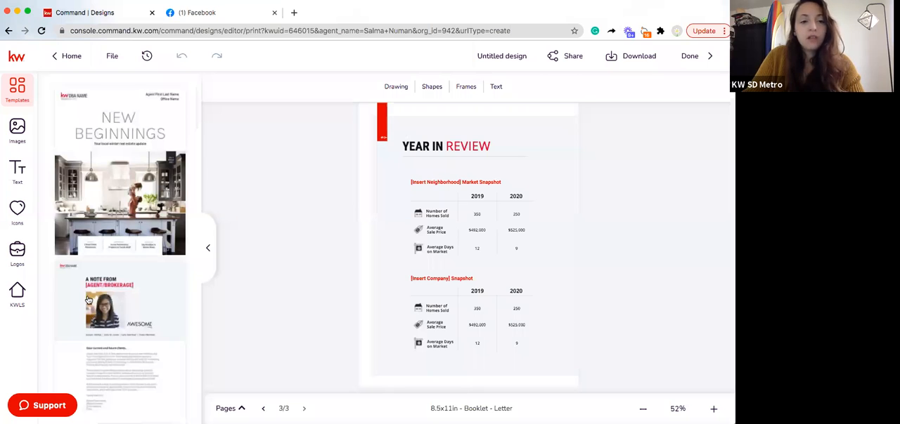
mouse_move(98, 297)
scroll(98, 297, down, 5)
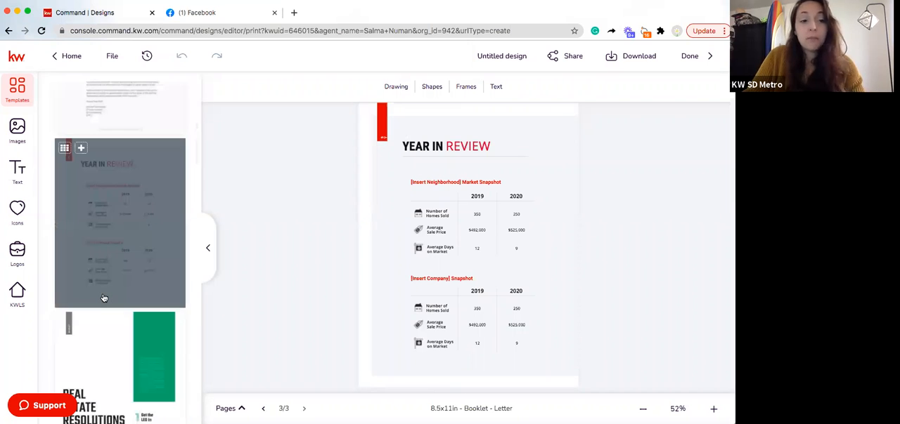
scroll(107, 299, down, 1)
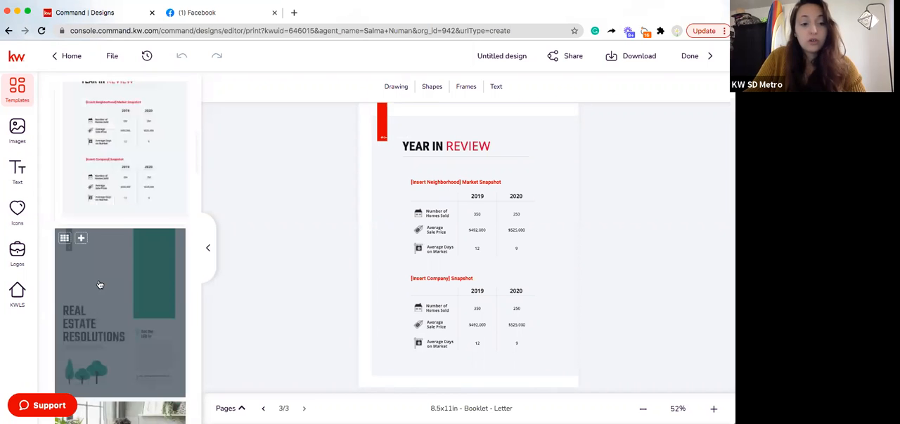
click(83, 240)
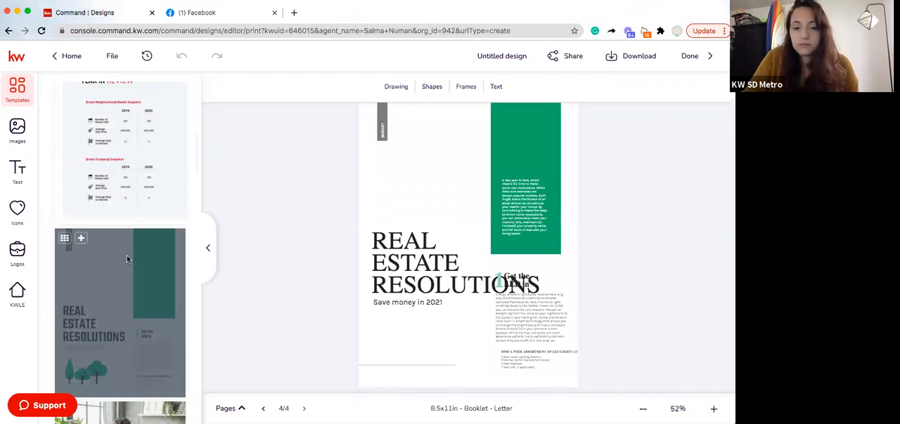
Add the "Boost your home's IQ" and "Seal your sanctuary" templates as the booklet's fifth and sixth pages
scroll(121, 281, down, 2)
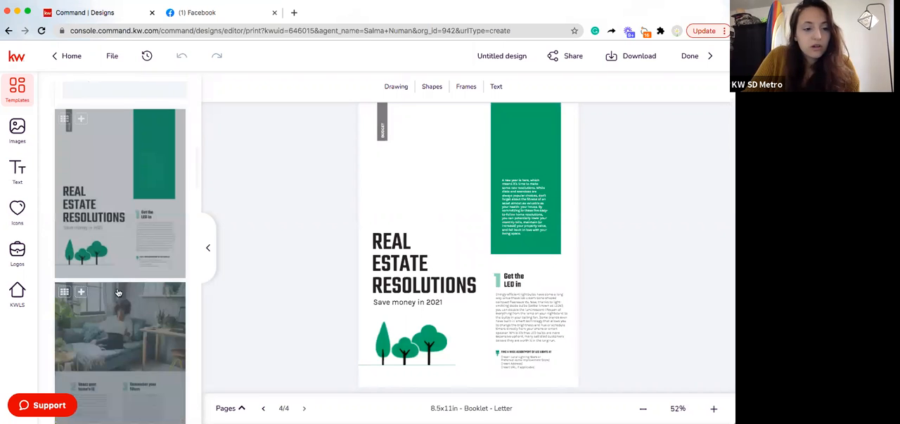
scroll(118, 293, down, 1)
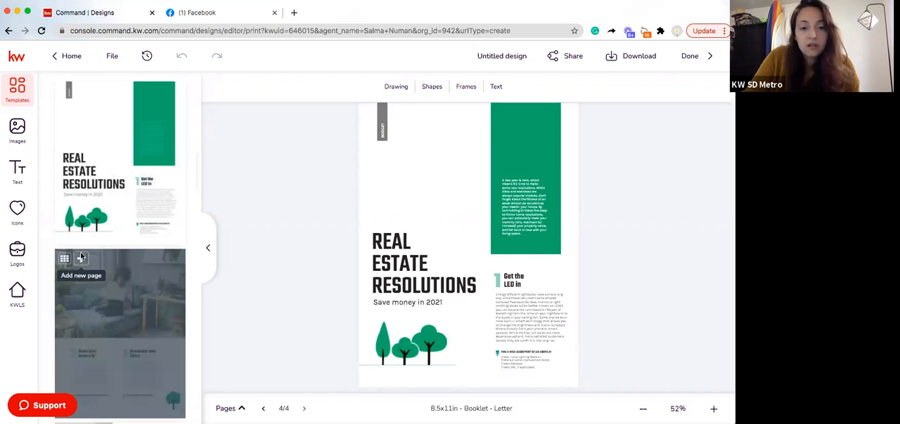
click(81, 258)
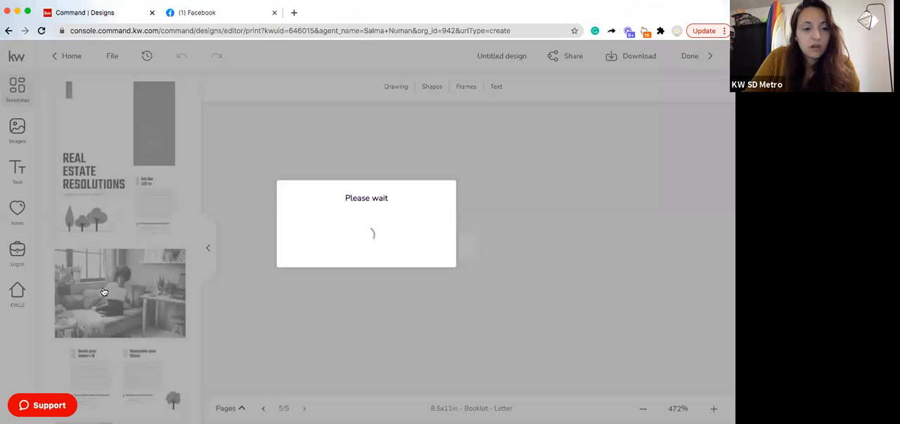
scroll(104, 292, down, 2)
scroll(83, 219, down, 1)
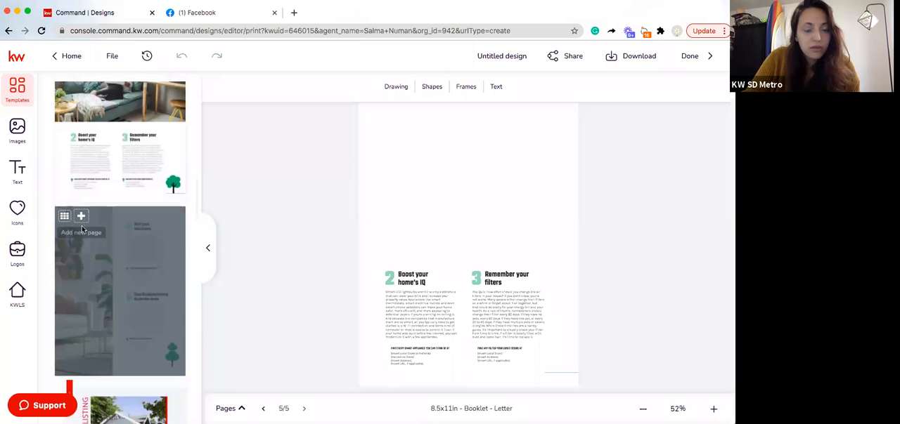
click(82, 227)
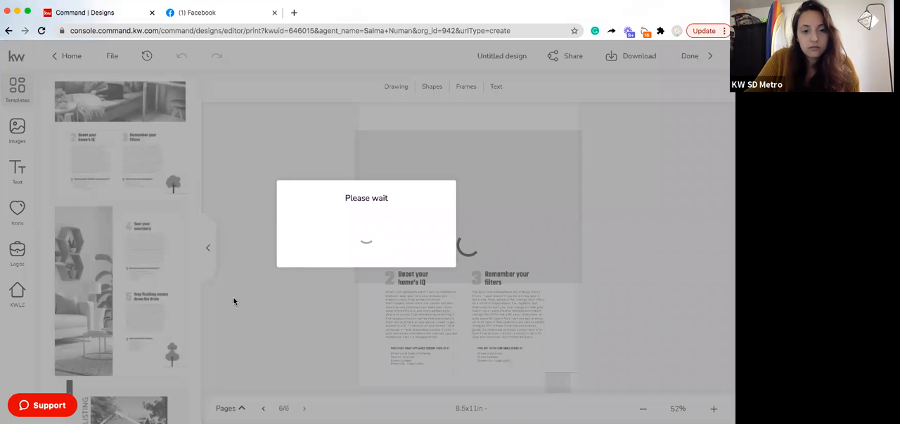
Add the Featured Listing template as the booklet's seventh page
scroll(157, 311, down, 1)
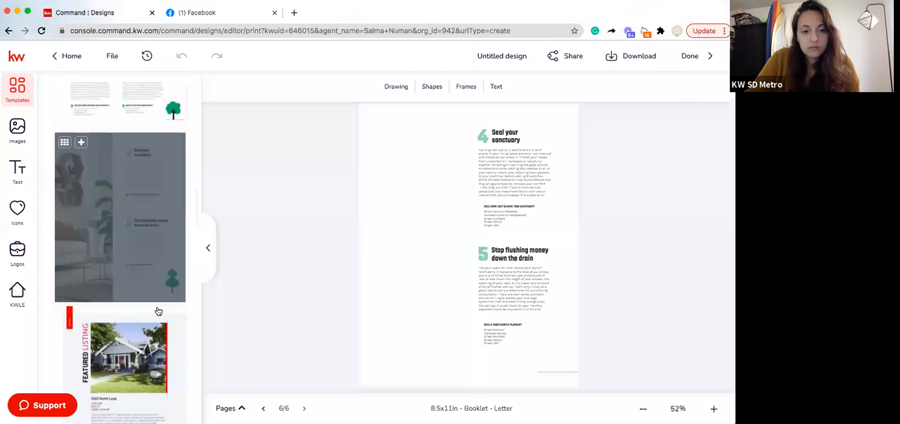
scroll(157, 311, down, 1)
scroll(62, 211, down, 1)
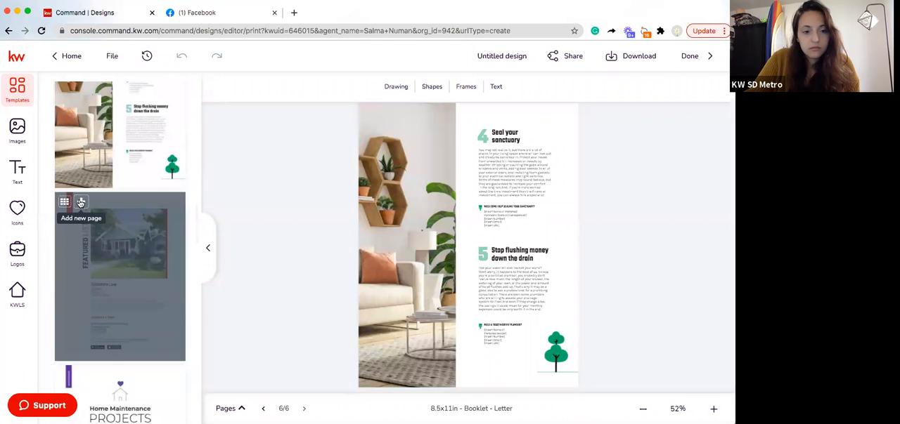
click(81, 202)
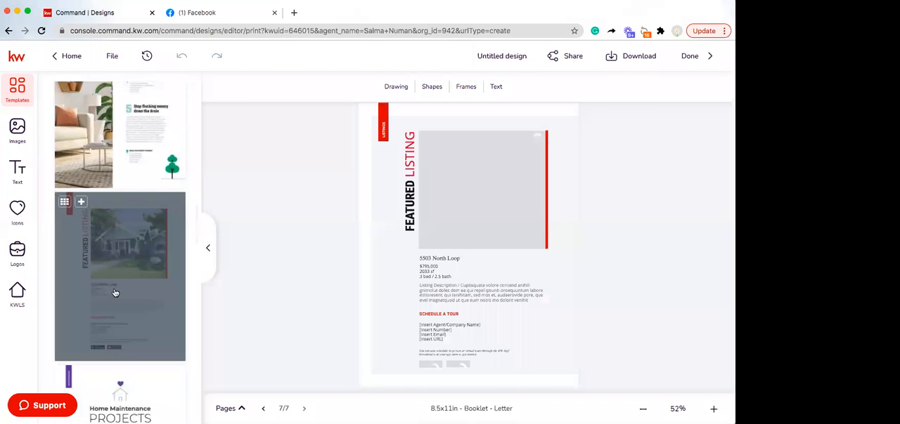
Add the Home Maintenance "Projects to Tackle ASAP" and "Keep Your Home Happy in 2021" templates as pages eight and nine
scroll(76, 230, down, 3)
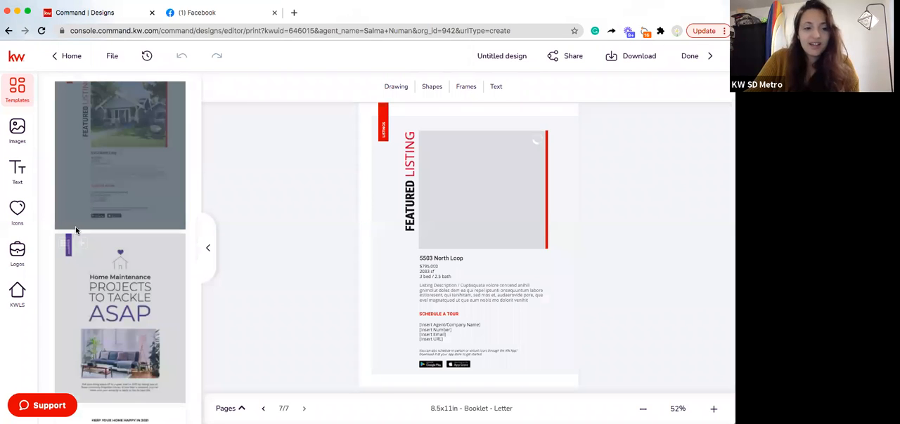
click(80, 240)
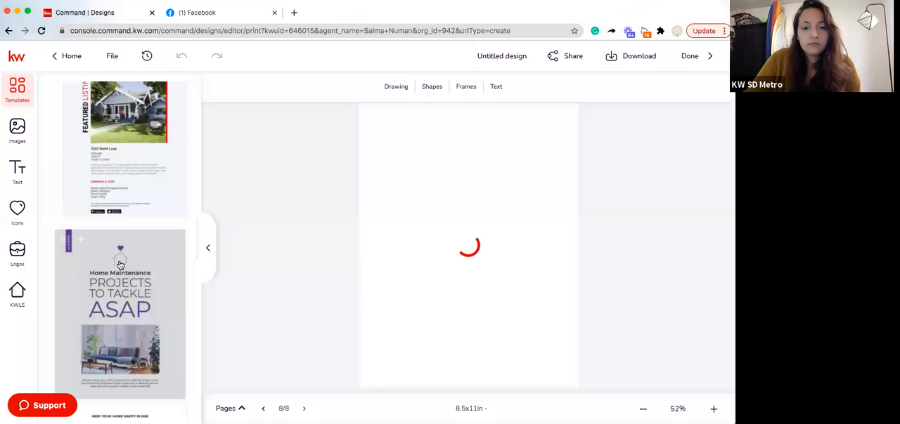
scroll(121, 263, down, 1)
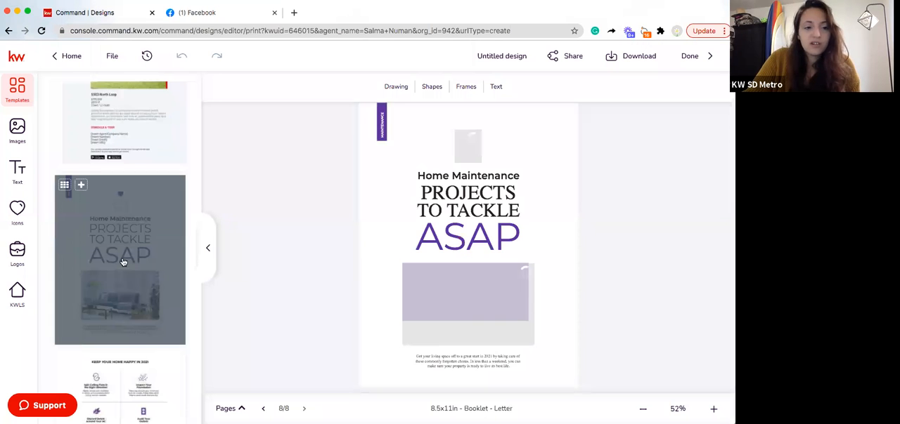
scroll(121, 263, down, 1)
scroll(86, 241, down, 1)
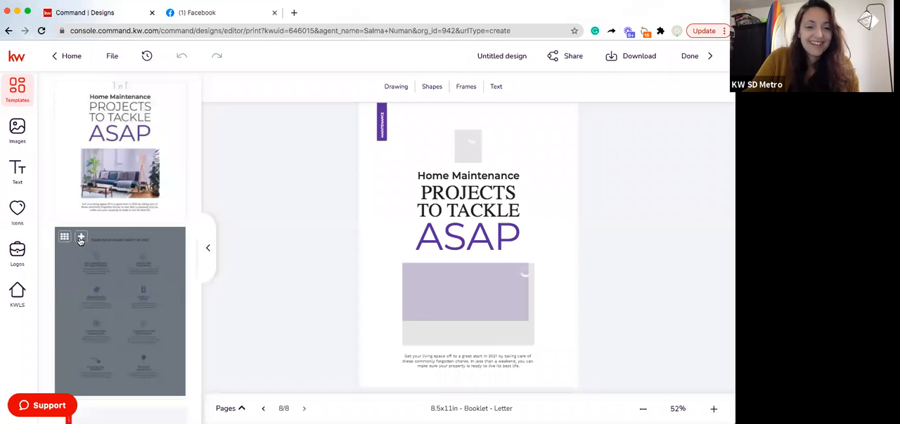
click(82, 238)
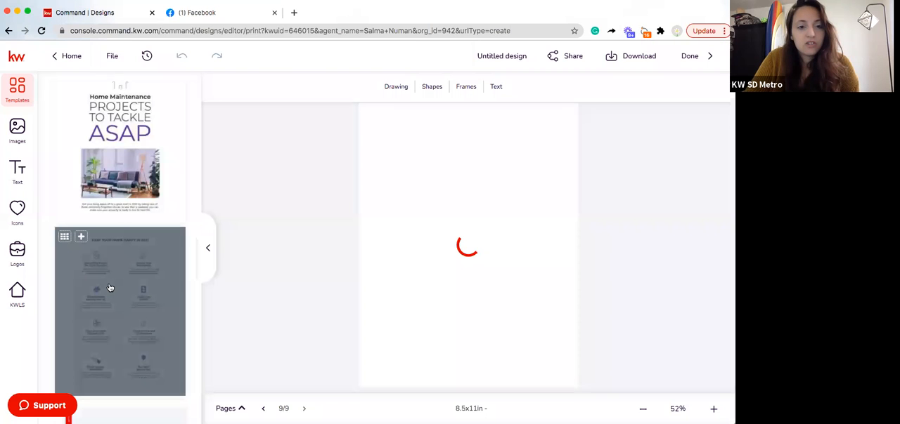
Add the "Real Value Real Experience" template as the booklet's tenth page
scroll(110, 288, down, 2)
scroll(110, 288, down, 2)
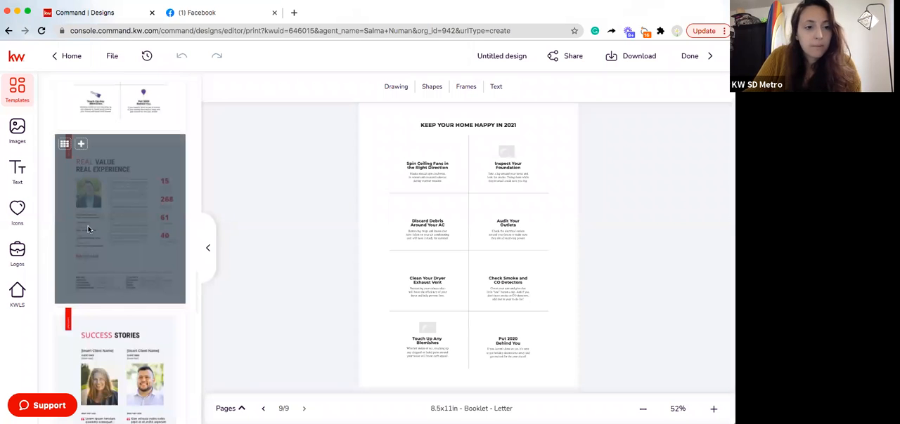
click(92, 329)
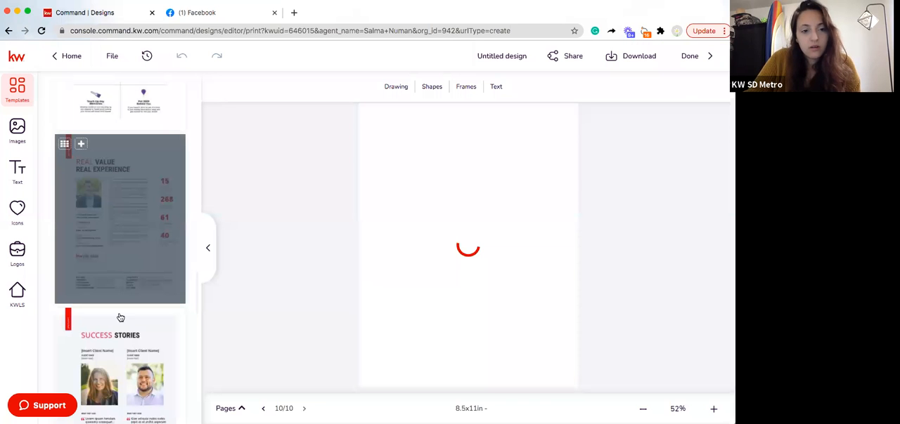
Add the Success Stories and "Say Goodbye to Winter Blues" templates as pages 11 and 12
scroll(129, 312, down, 5)
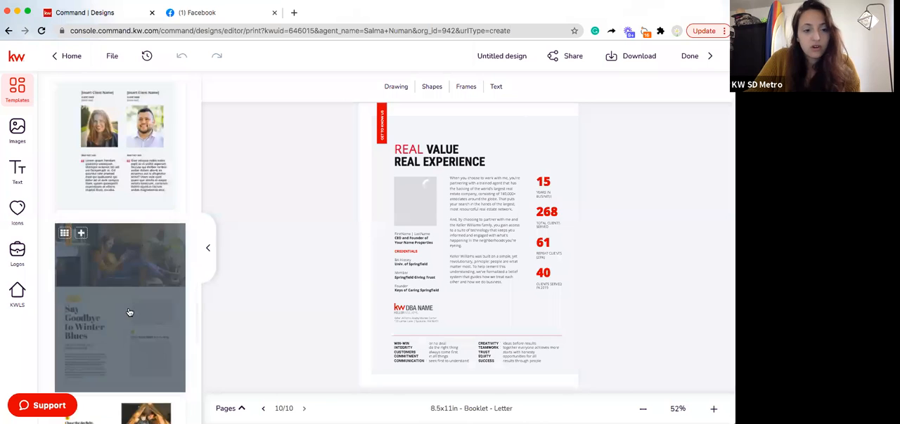
scroll(130, 312, down, 3)
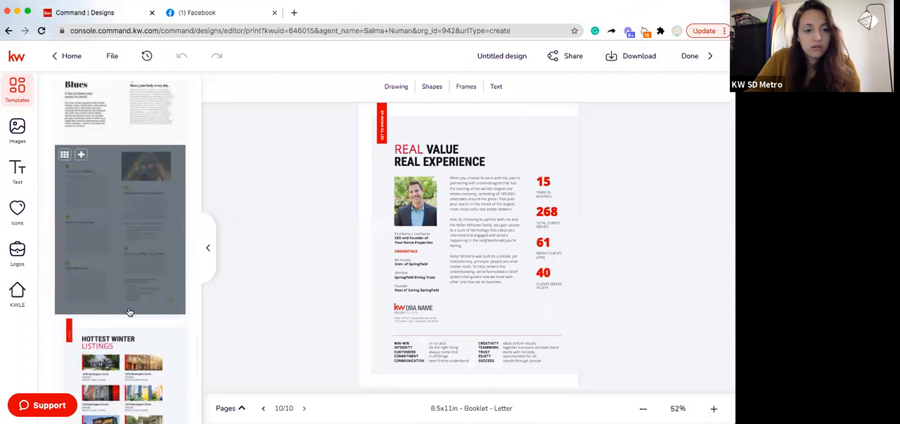
scroll(129, 312, down, 3)
scroll(129, 312, down, 3)
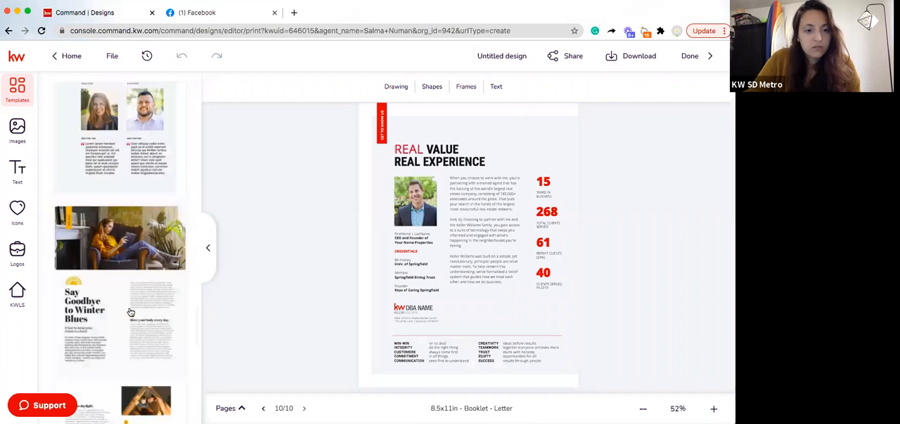
scroll(130, 312, down, 3)
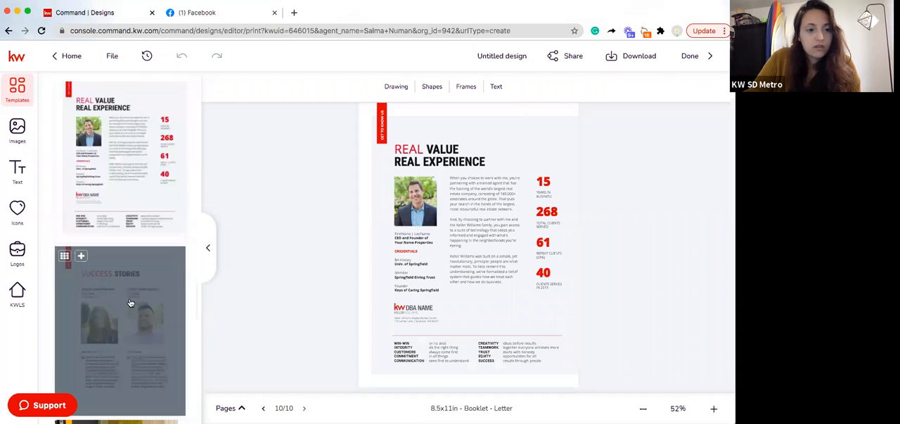
scroll(129, 310, down, 2)
click(82, 190)
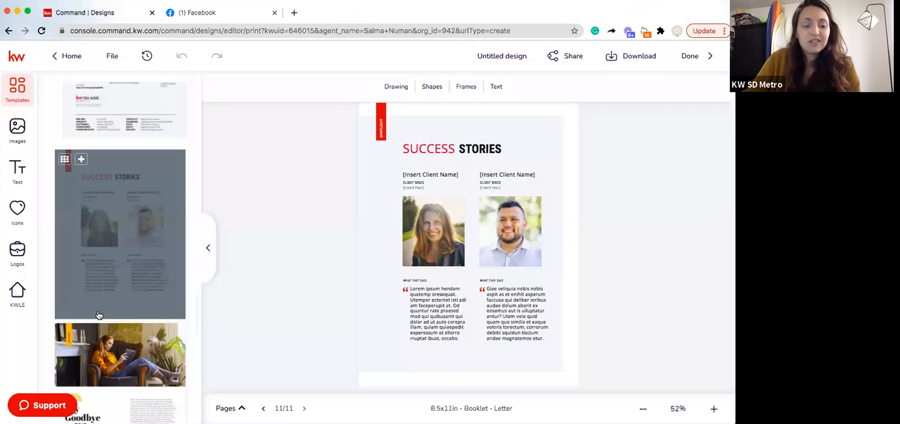
scroll(99, 316, down, 1)
click(83, 300)
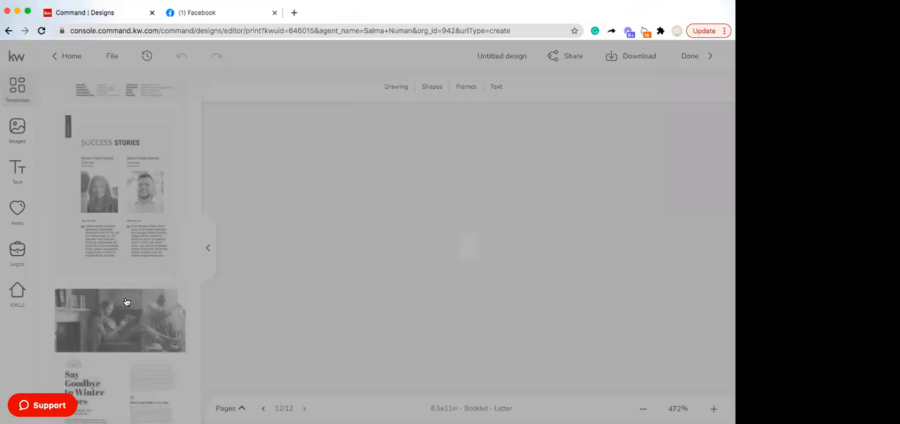
Add the Winter Blues continuation page with "Chase the daylight" and the Hottest Winter Listings template as pages 13 and 14
scroll(127, 302, down, 3)
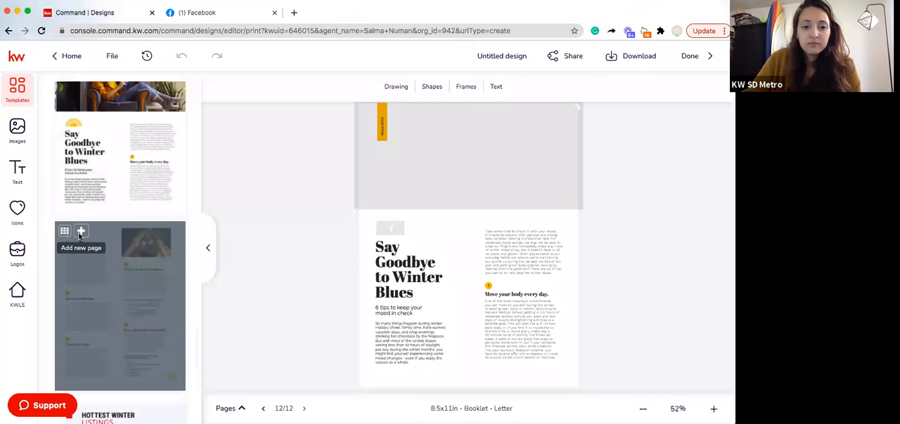
click(80, 237)
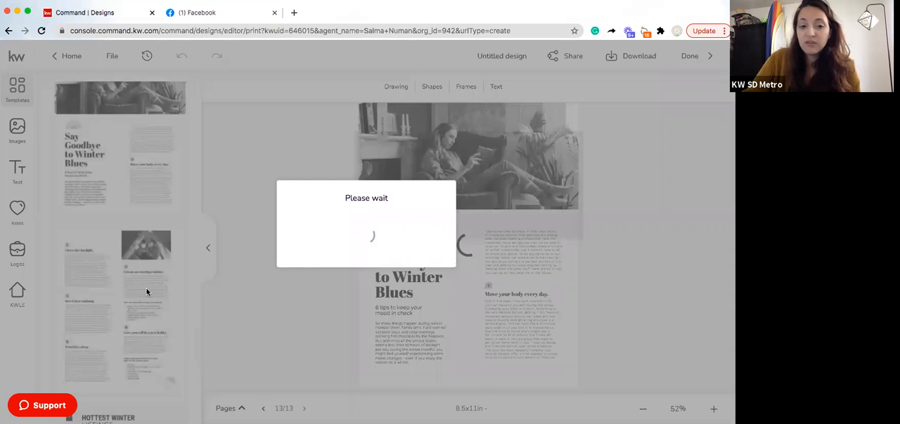
scroll(127, 295, down, 2)
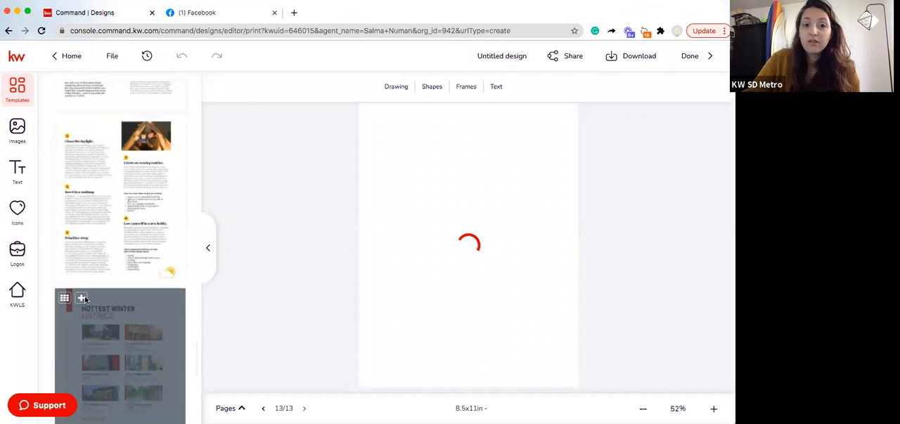
click(85, 296)
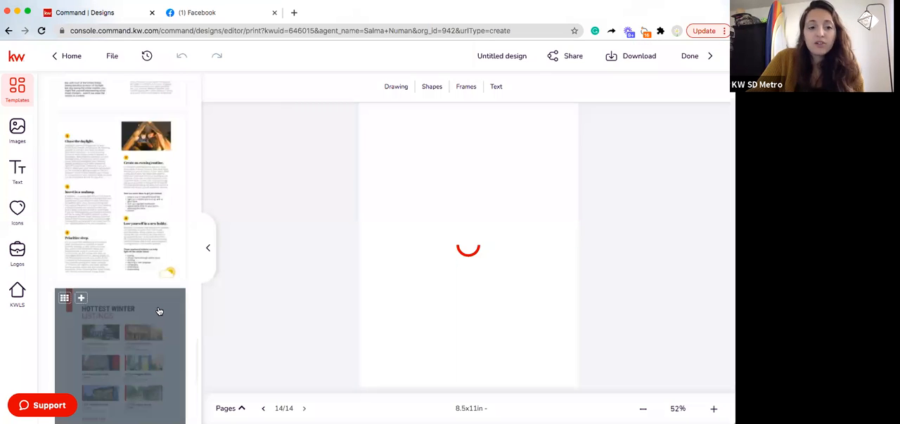
Add the "Ask an Agent" and "Stay In. Search On." templates as pages 15 and 16
scroll(154, 310, down, 1)
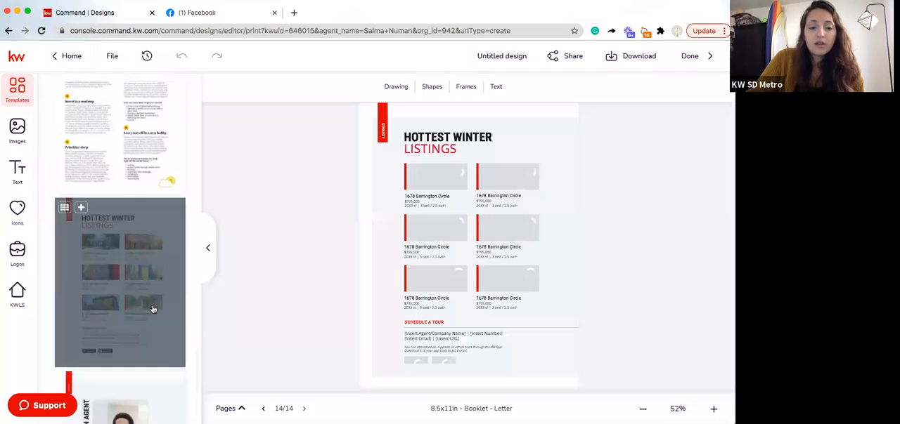
scroll(152, 309, down, 1)
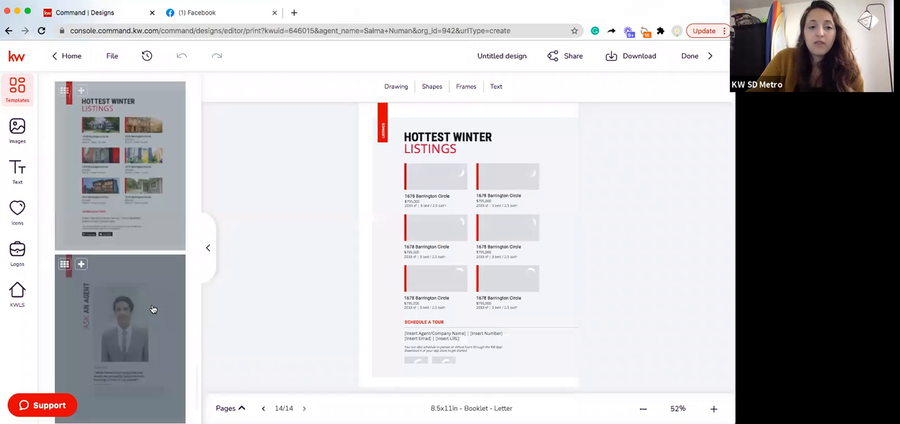
click(81, 265)
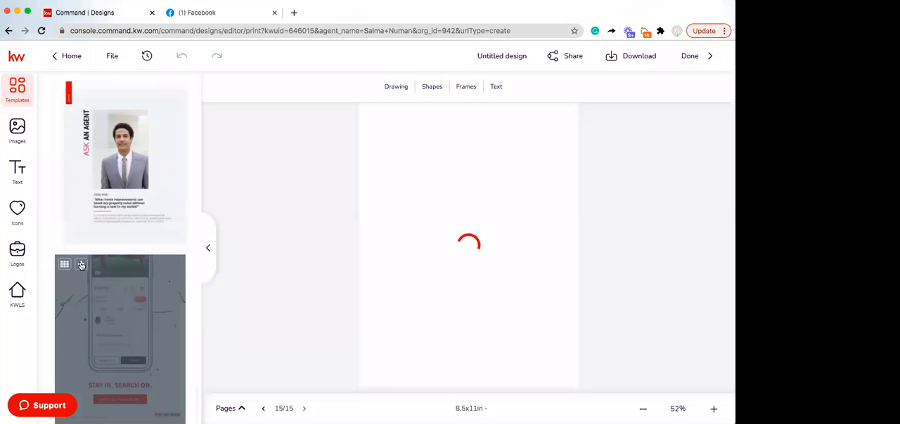
click(81, 265)
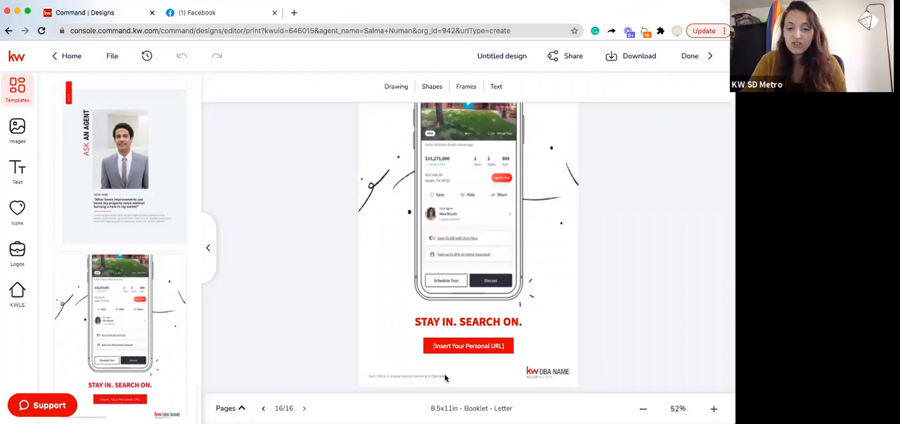
Go back to the New Beginnings cover on page 1 using the page thumbnails
click(240, 408)
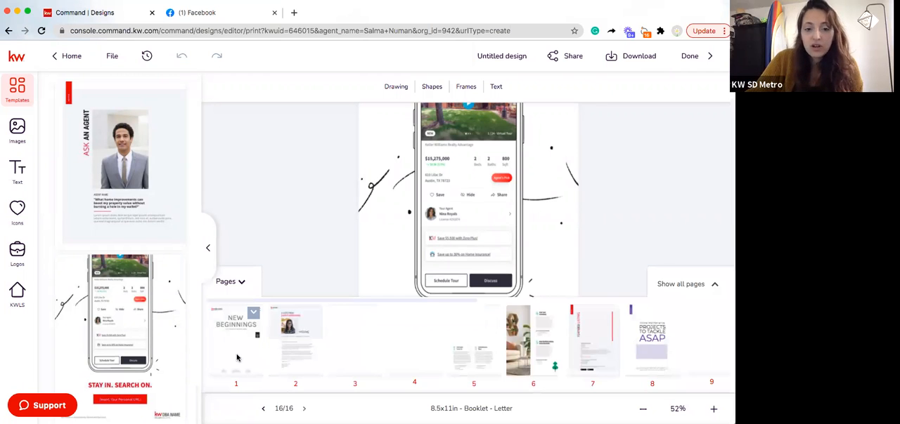
click(237, 359)
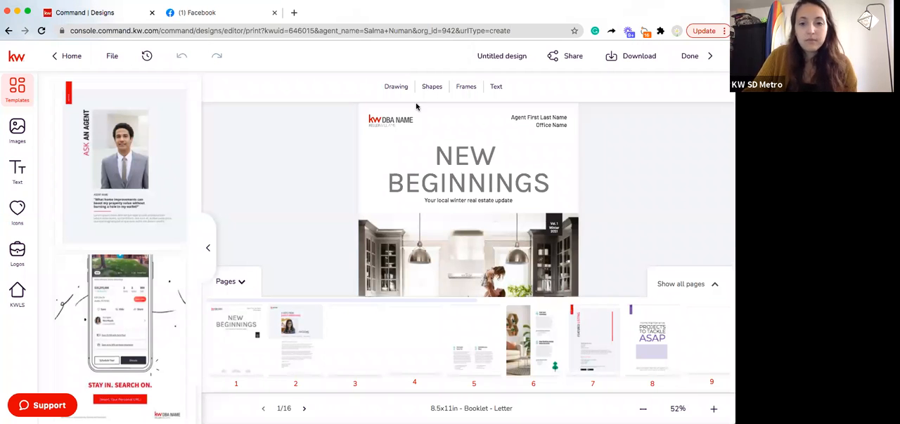
click(242, 282)
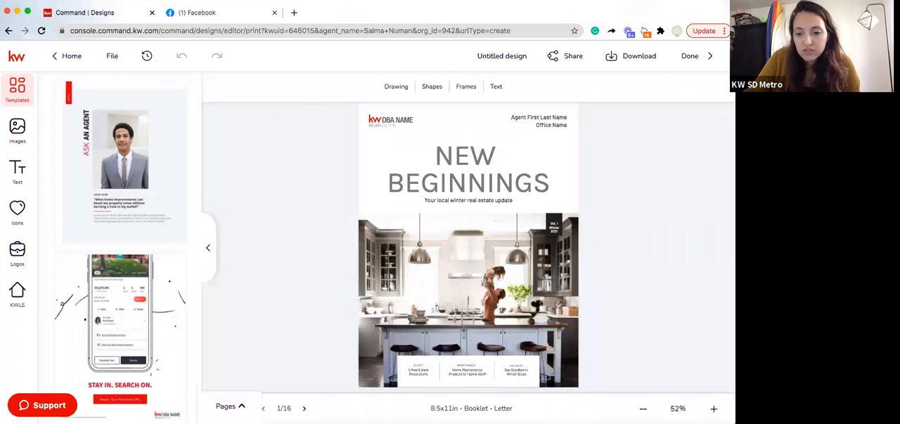
Replace the "Agent First Last Name" placeholder on the cover with the agent's full name
click(713, 409)
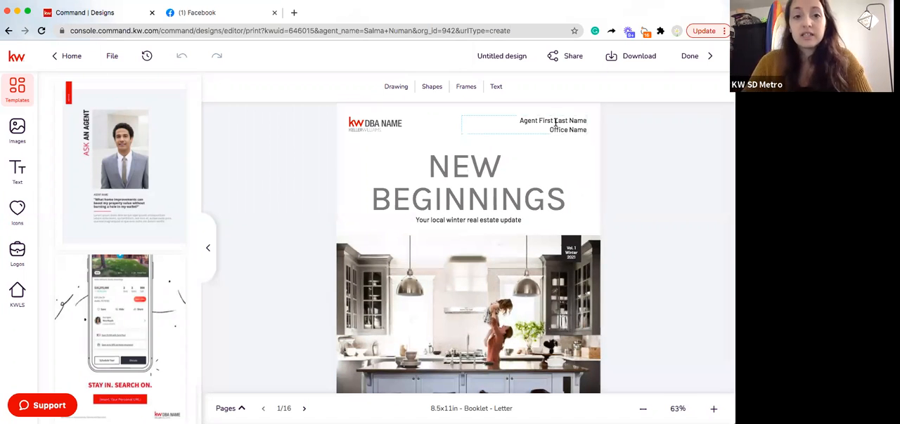
double_click(556, 124)
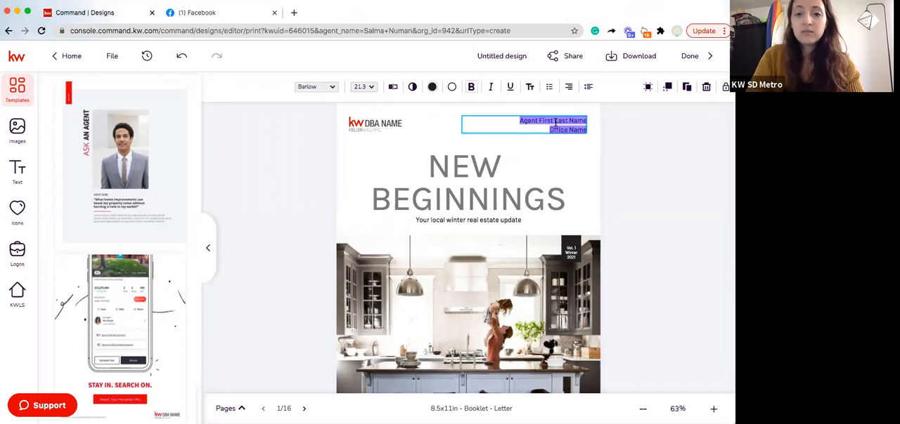
click(555, 123)
drag(519, 121, 588, 121)
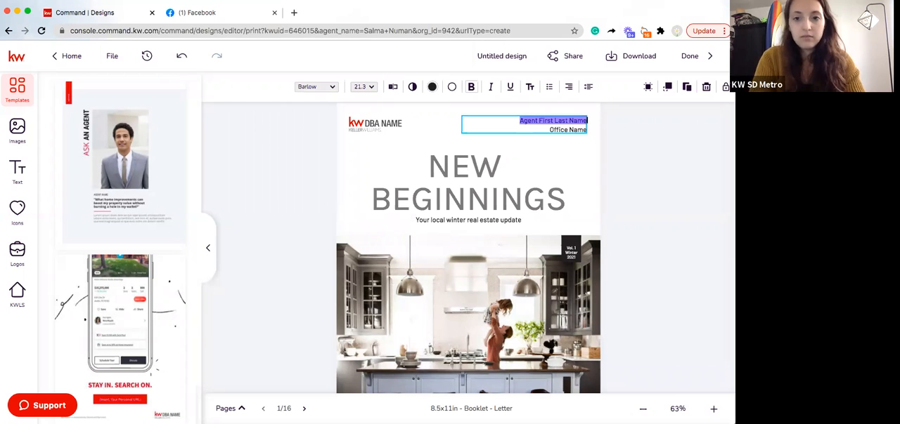
text(Salma Numan)
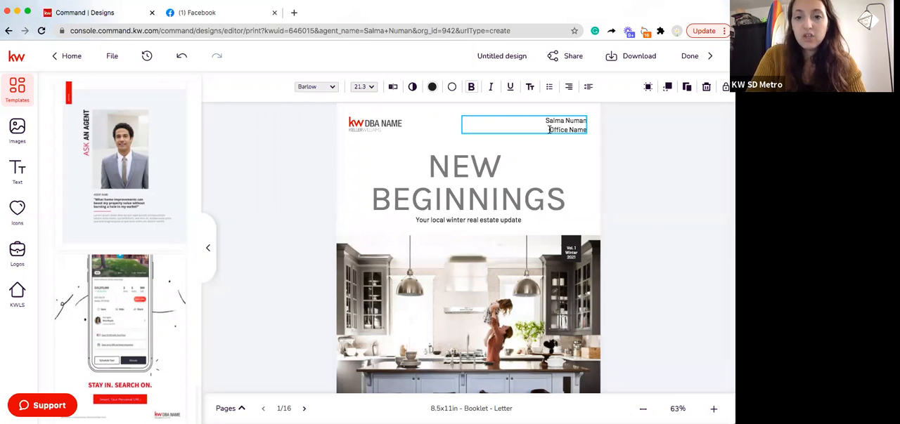
Replace the "Office Name" placeholder on the cover with "Keller Williams San Diego Metro"
drag(585, 128, 550, 130)
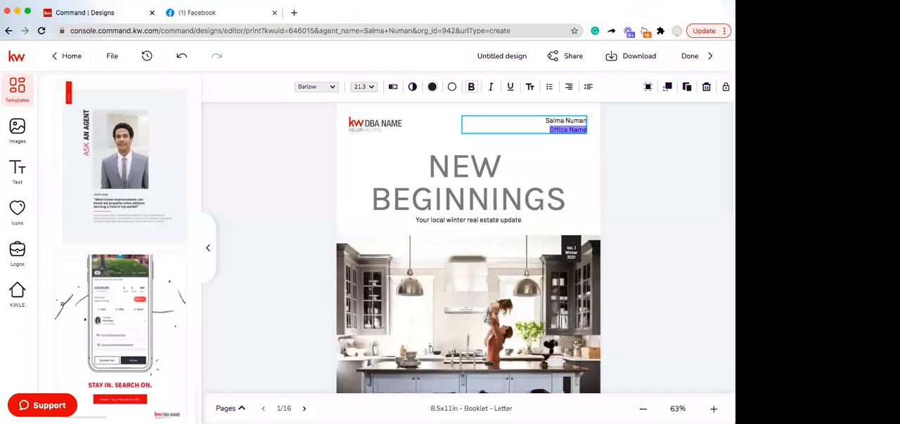
text(Keller Williams San)
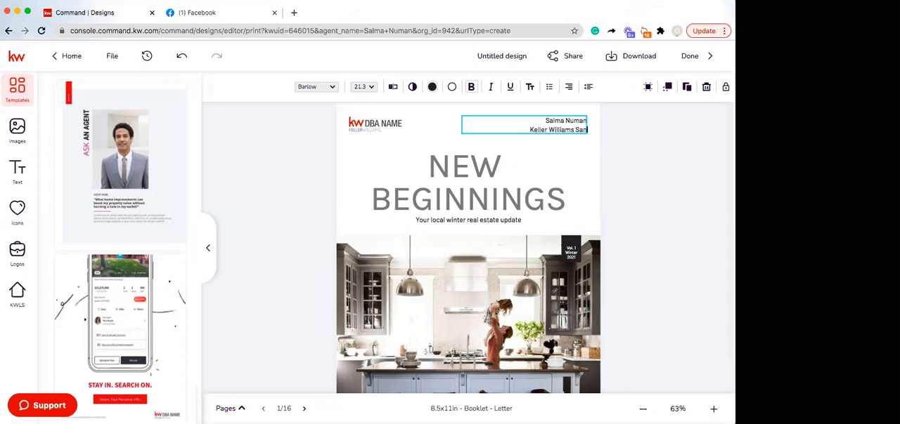
text(Diego)
key(BackSpace)
key(BackSpace)
key(BackSpace)
key(BackSpace)
key(BackSpace)
key(BackSpace)
text(n Diego)
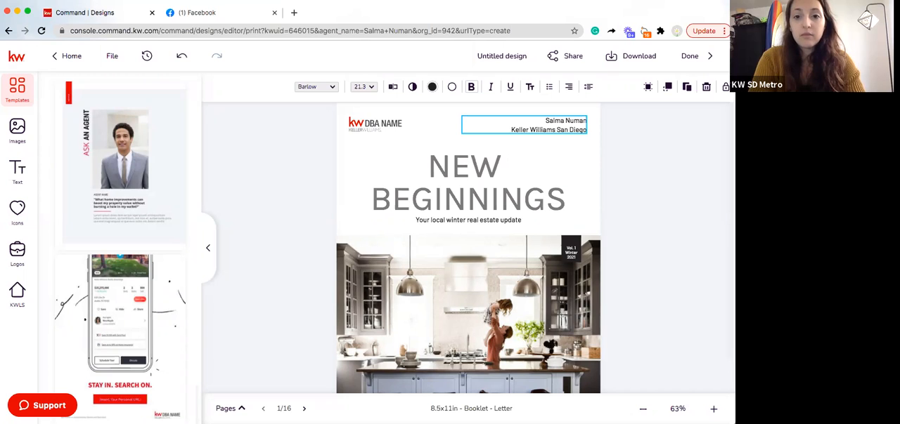
text( M)
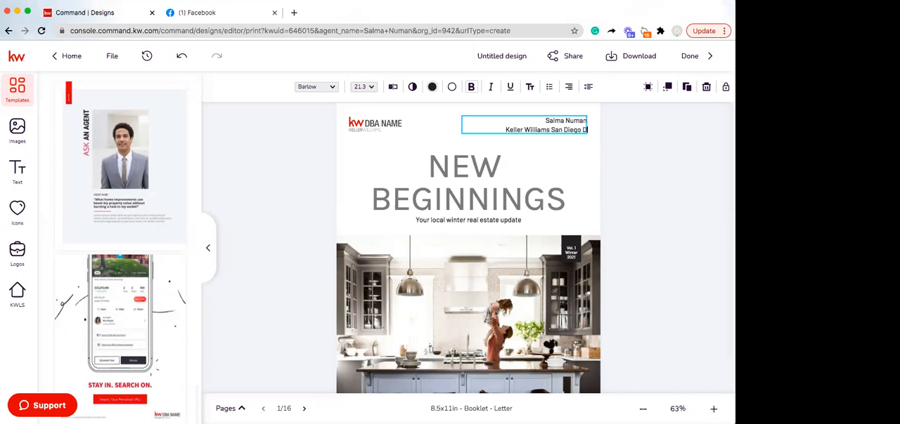
text(etor)
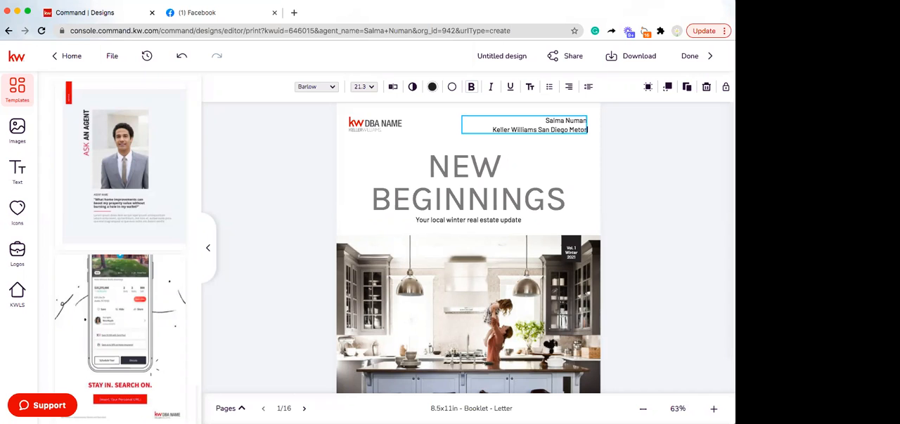
key(BackSpace)
key(BackSpace)
text(ro)
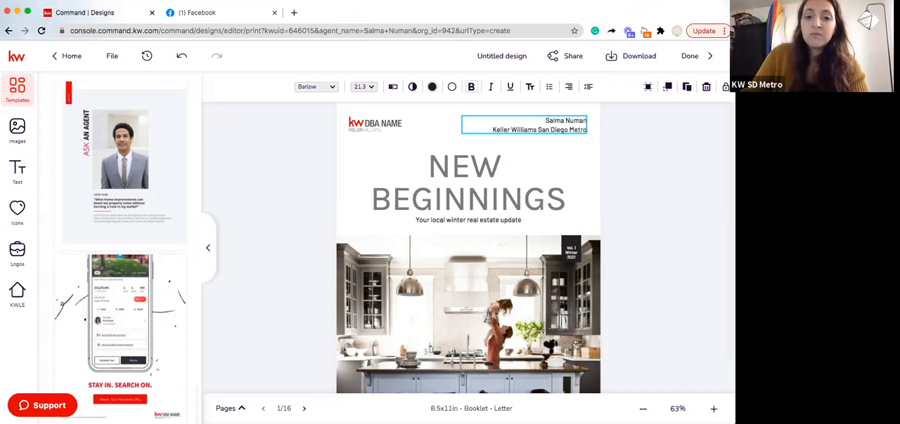
Check the company, import and personal image sources for a logo to replace the cover's DBA placeholder, and inspect the cover
click(391, 126)
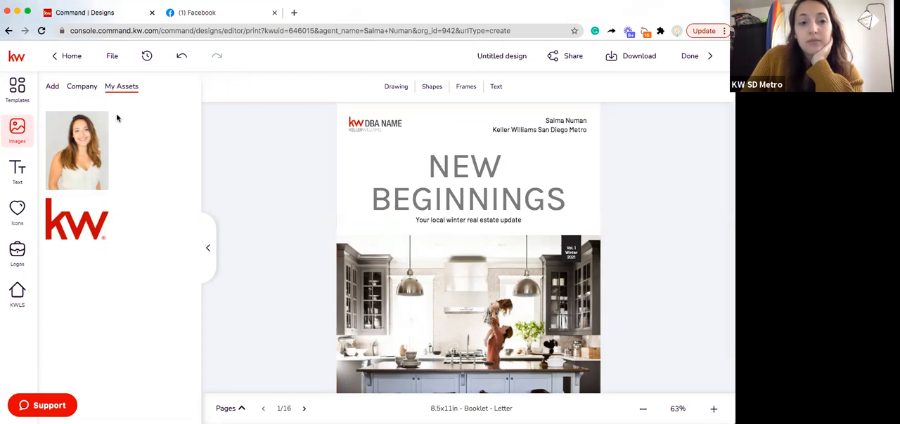
click(73, 87)
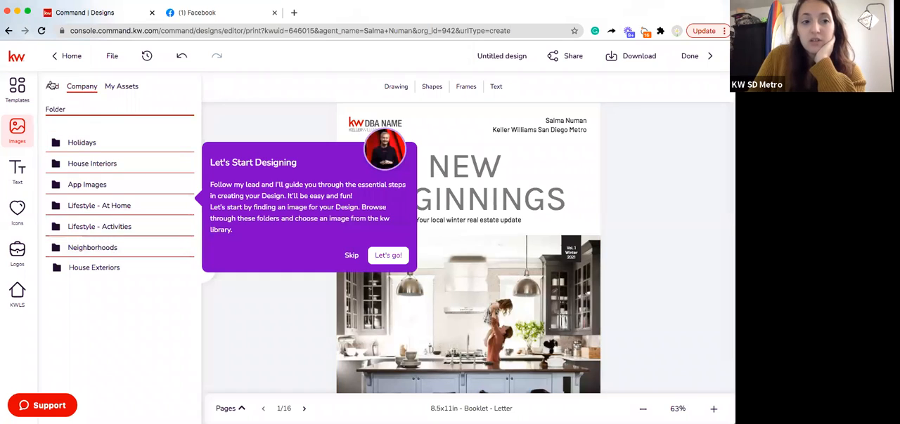
click(52, 86)
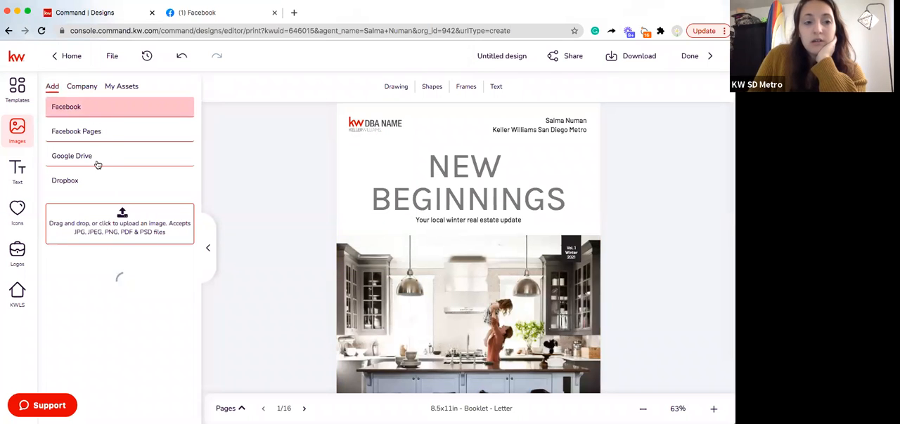
click(134, 90)
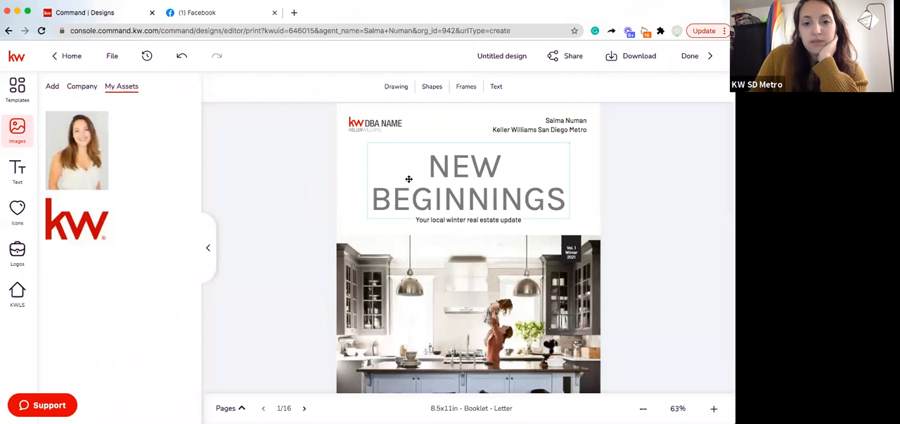
click(377, 127)
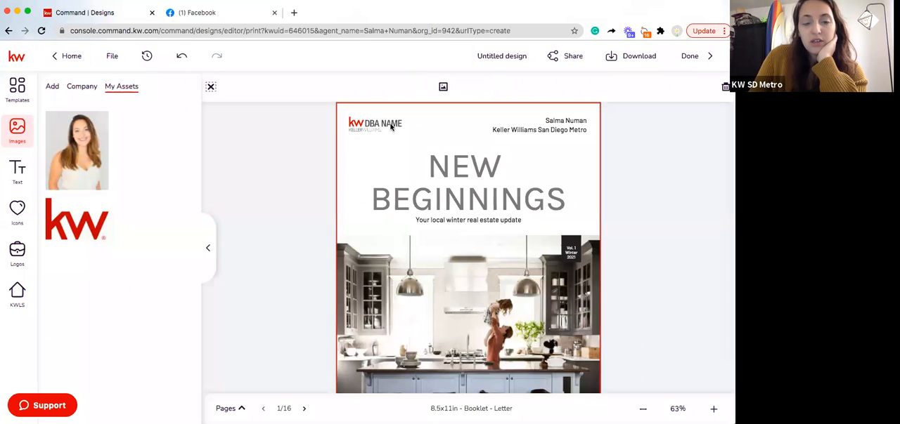
click(334, 172)
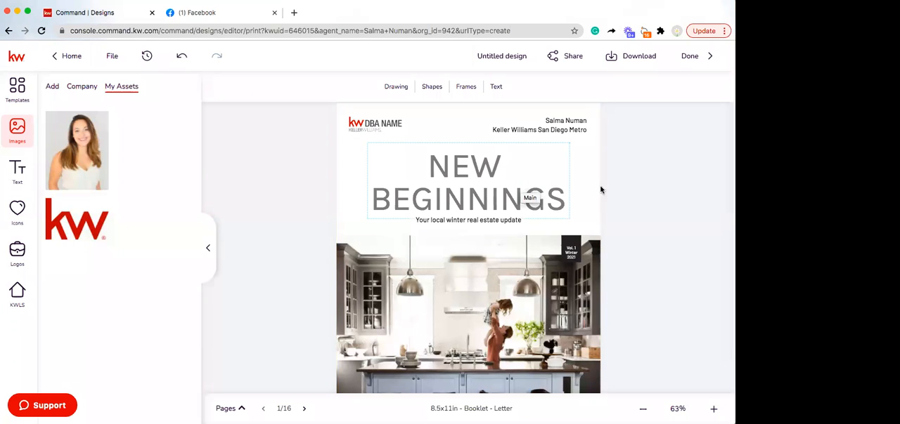
scroll(599, 191, down, 2)
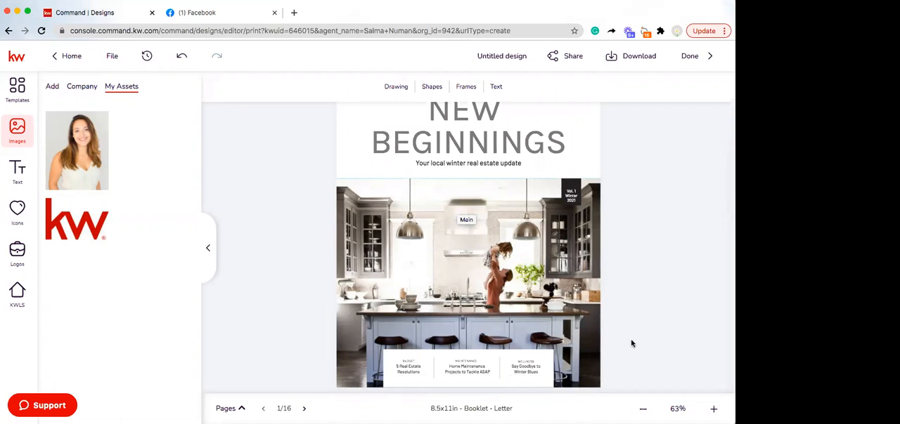
click(713, 409)
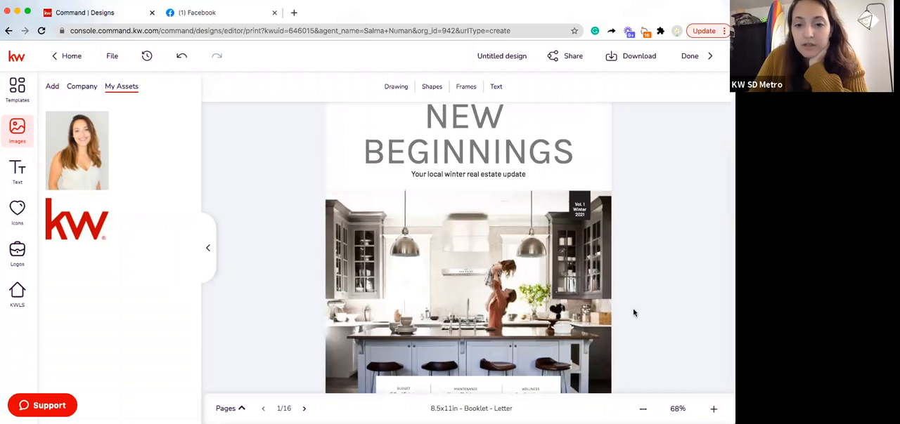
scroll(634, 313, down, 1)
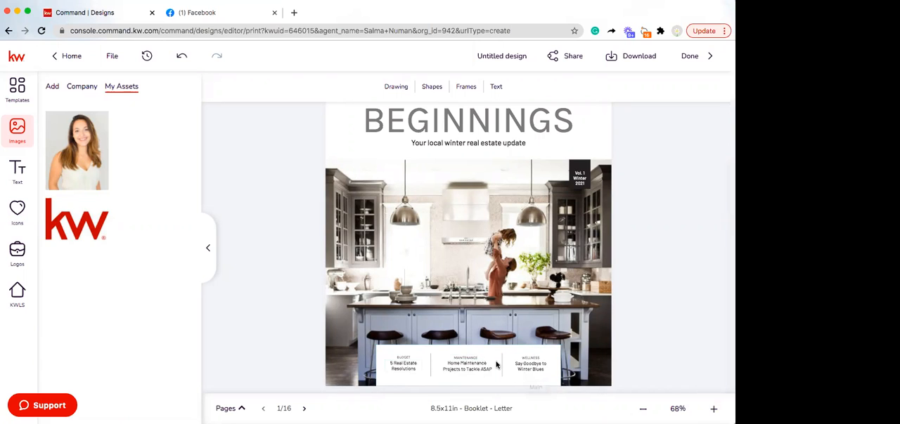
Open the file picker for uploading an image and search the Desktop for "logo"
click(52, 87)
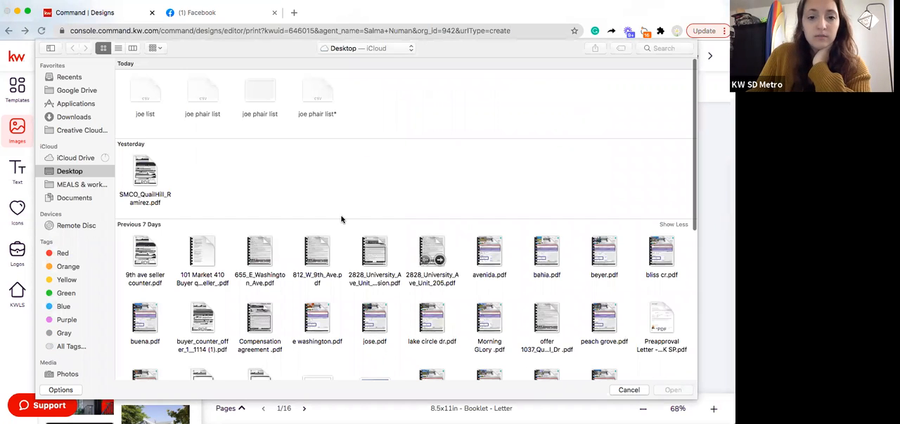
scroll(341, 219, down, 5)
scroll(301, 191, up, 5)
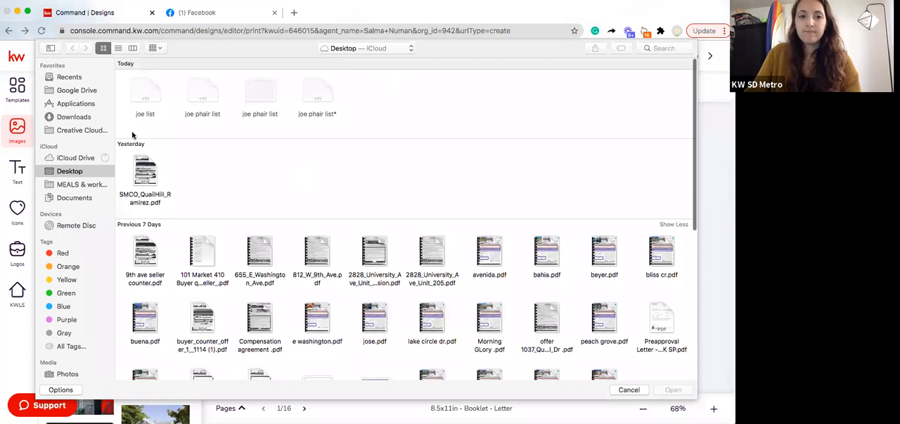
click(676, 50)
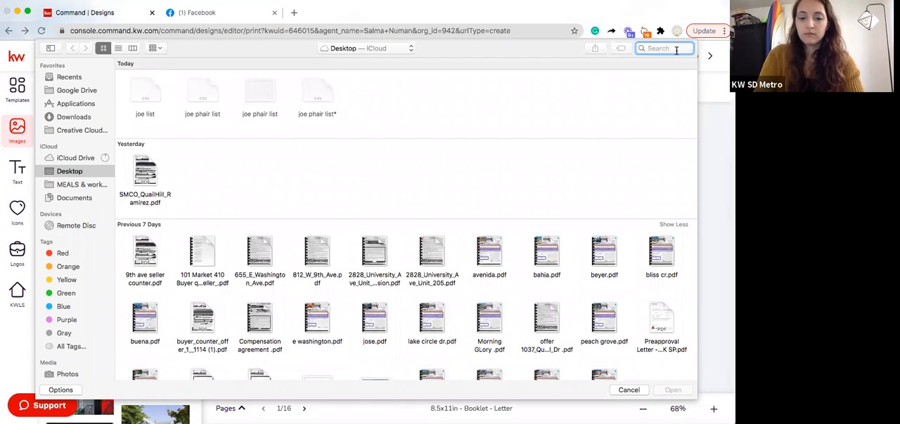
text(logo)
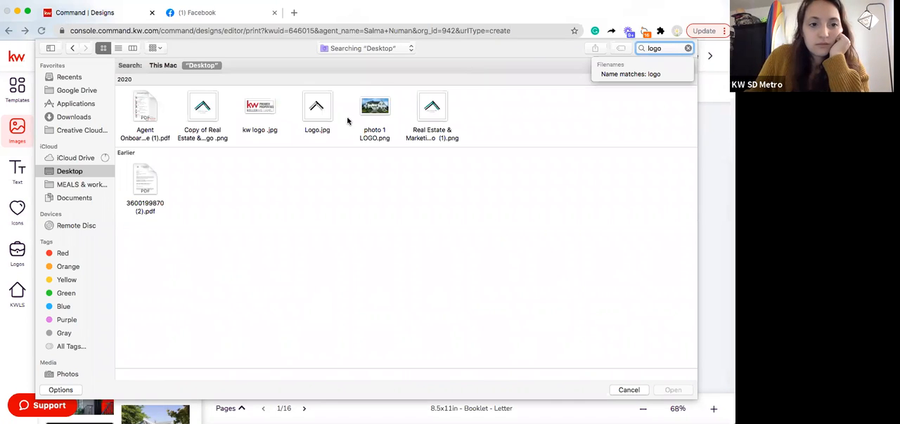
click(145, 205)
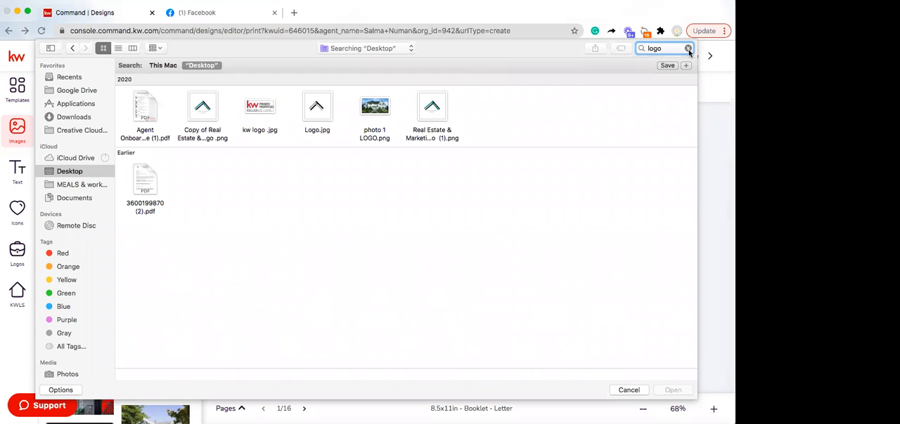
key(Return)
key(BackSpace)
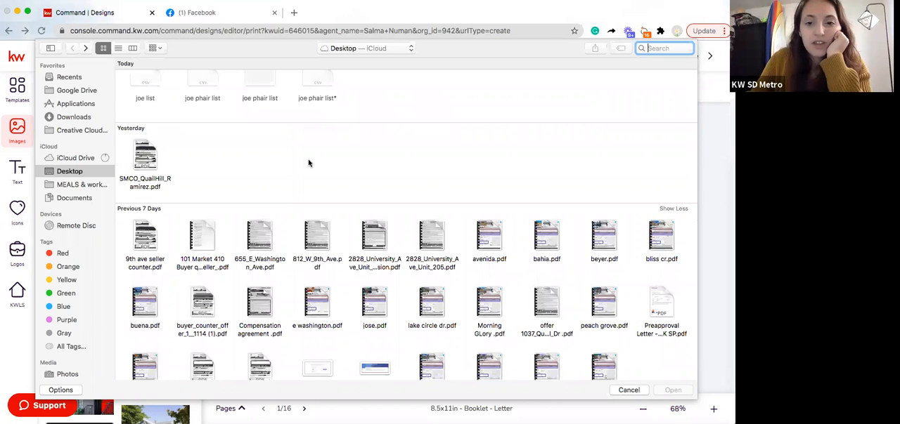
Find the black SN logo screenshot among the older 2020 Desktop files and upload it to the imported images
scroll(308, 163, down, 10)
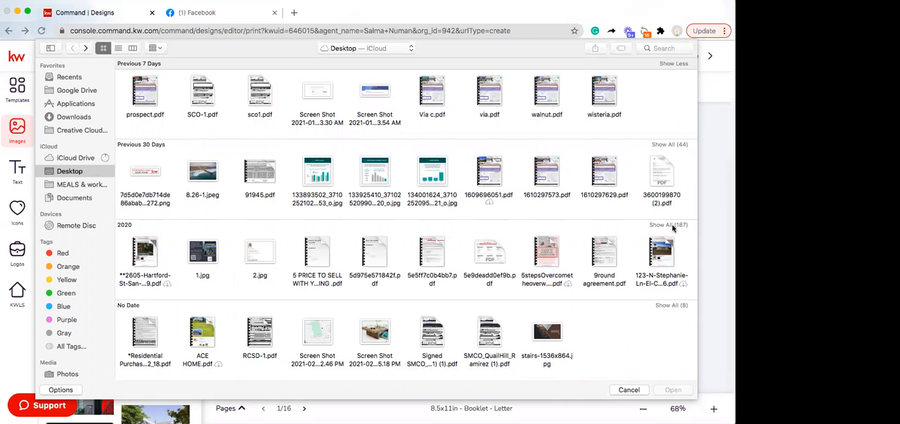
click(662, 147)
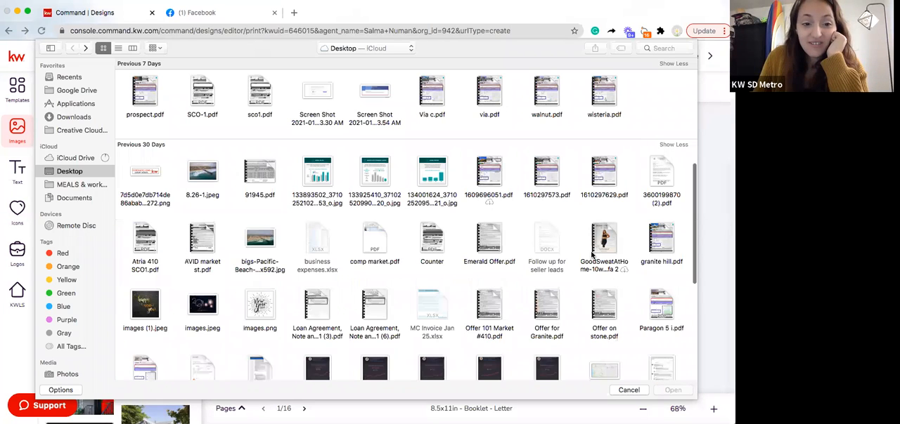
scroll(591, 255, down, 5)
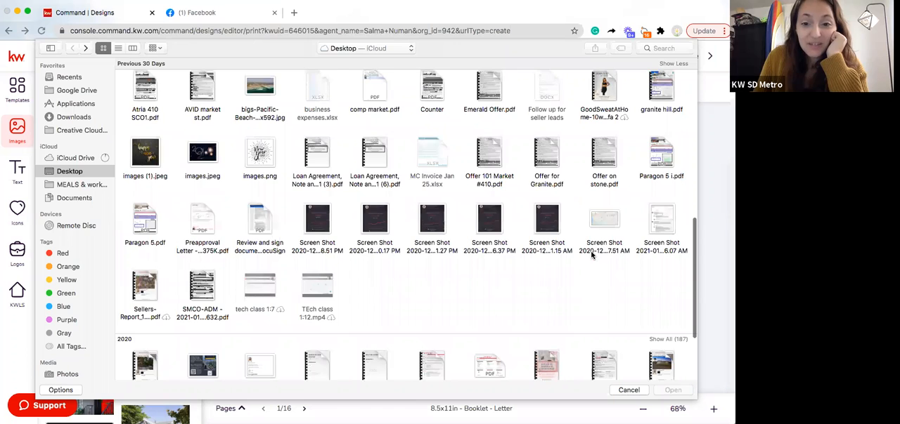
scroll(591, 256, down, 4)
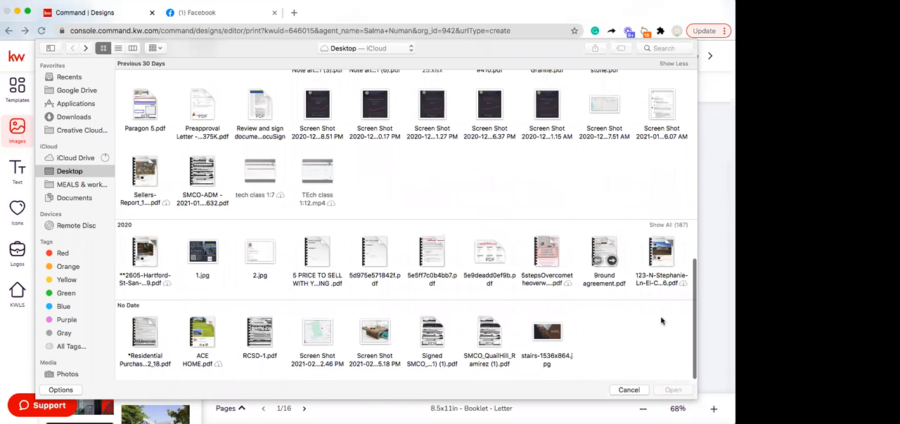
scroll(660, 321, up, 3)
click(664, 317)
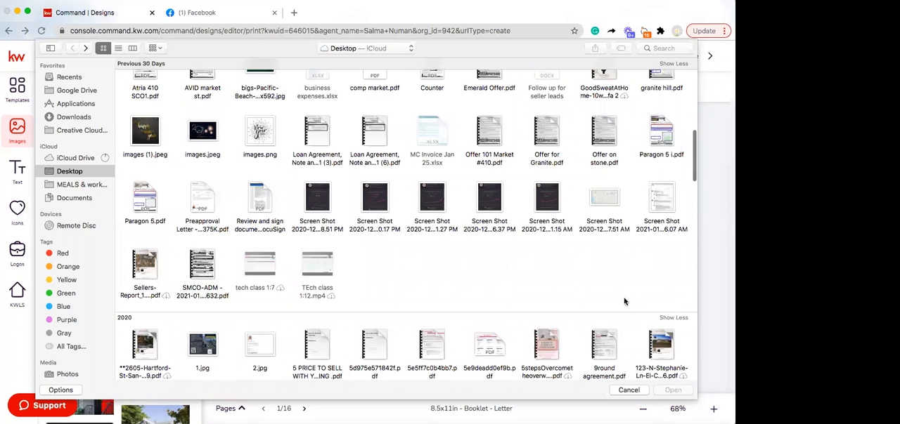
scroll(615, 295, down, 3)
scroll(608, 287, down, 5)
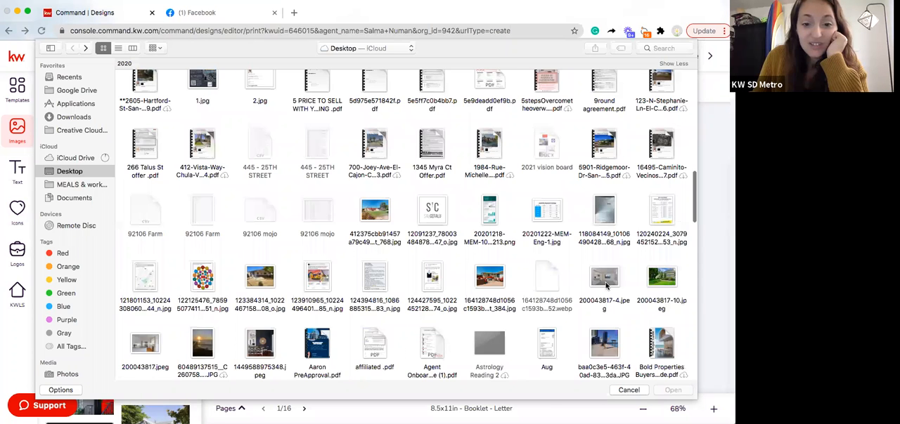
scroll(606, 285, down, 3)
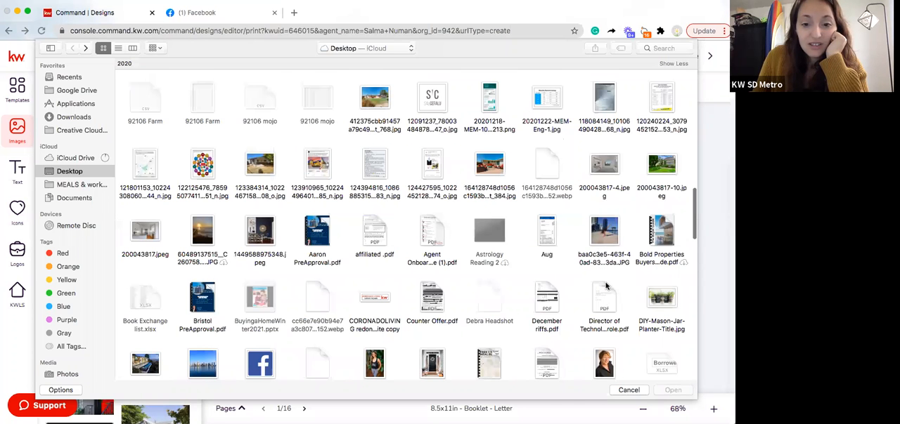
scroll(605, 285, down, 6)
scroll(565, 326, down, 3)
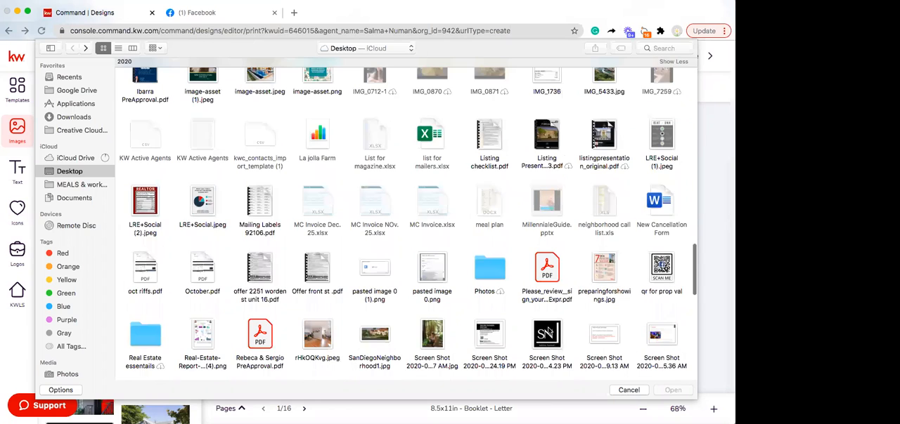
scroll(541, 242, down, 3)
click(544, 228)
double_click(543, 229)
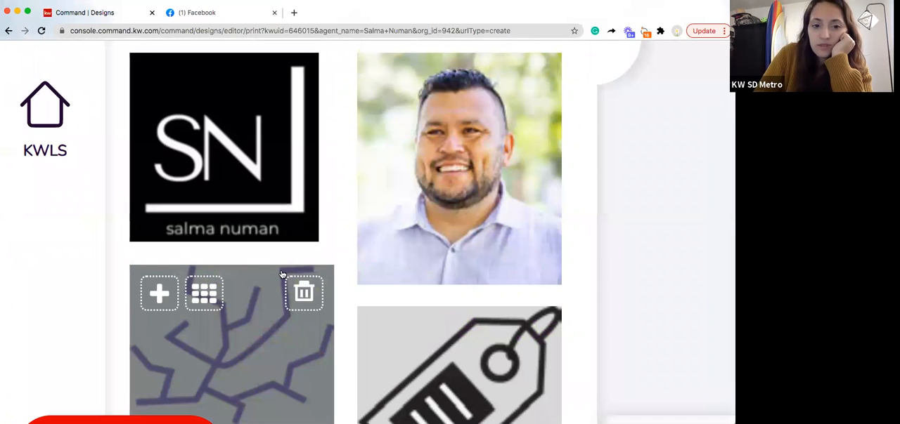
scroll(281, 275, down, 3)
scroll(323, 259, down, 5)
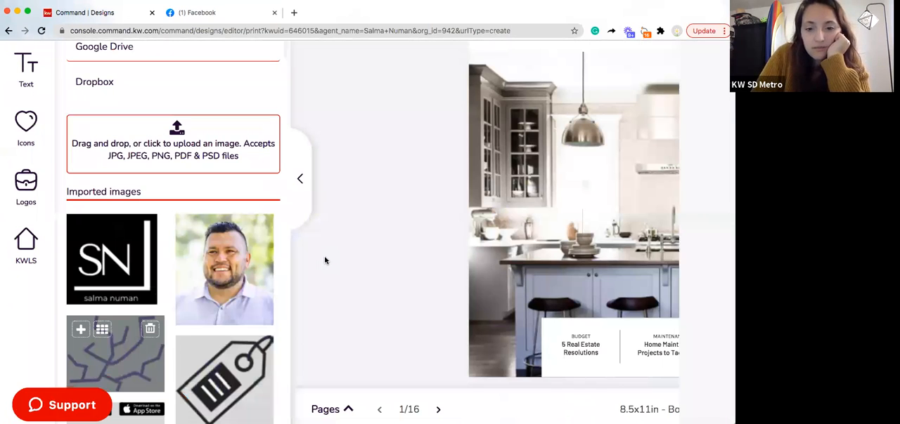
Add the imported SN logo to the cover, shrink it and place it over the middle of the white headline strip
scroll(325, 261, down, 4)
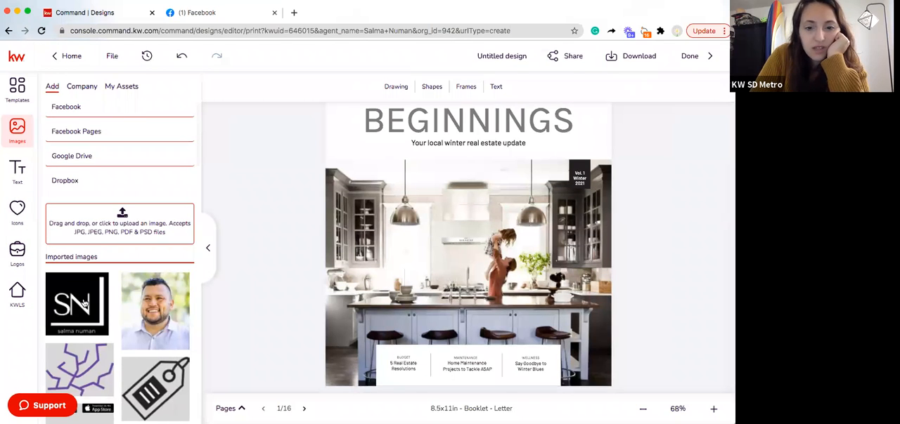
click(83, 302)
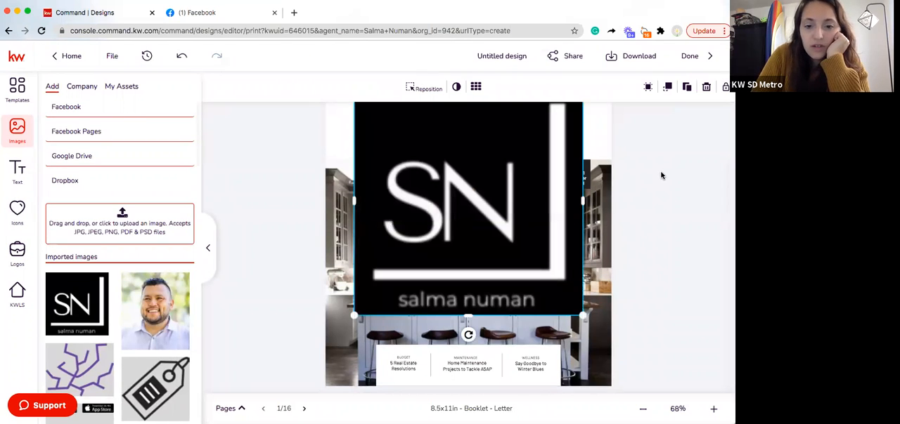
drag(526, 147, 526, 198)
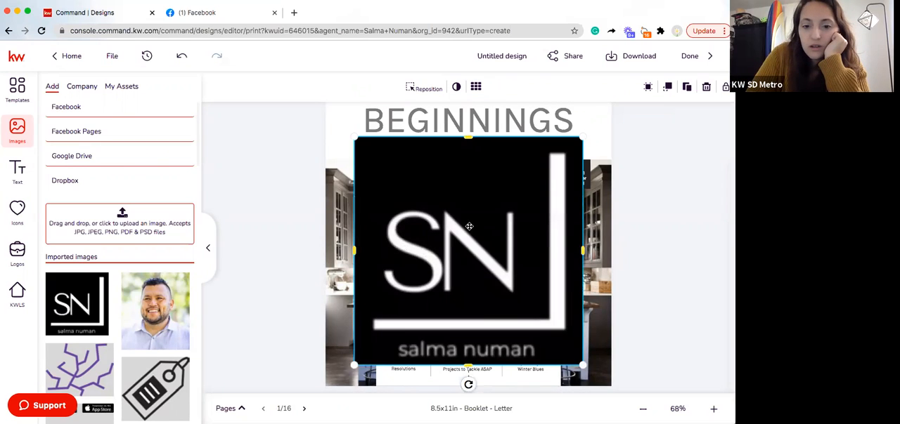
drag(450, 249, 458, 358)
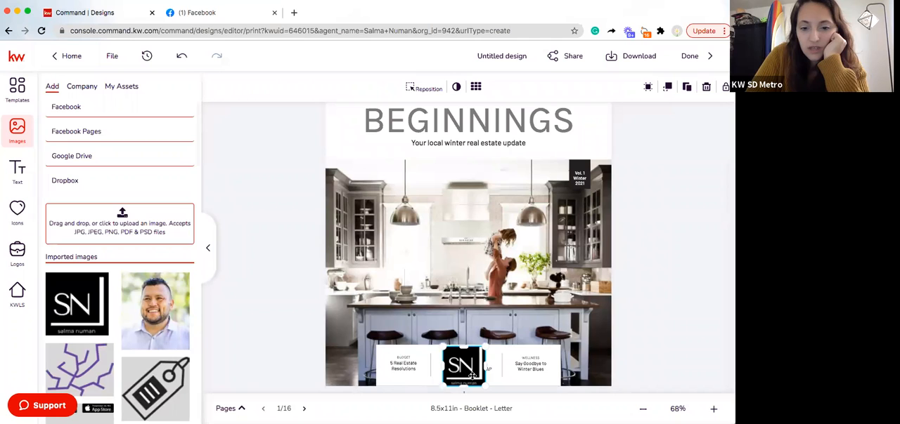
drag(469, 376, 470, 376)
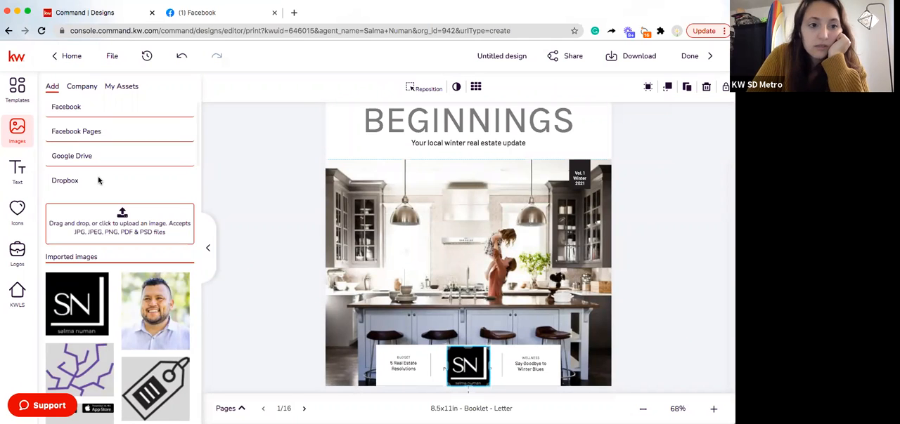
Swap the placed logo for the headshot from the personal assets and move it over the strip's Wellness headline
click(122, 87)
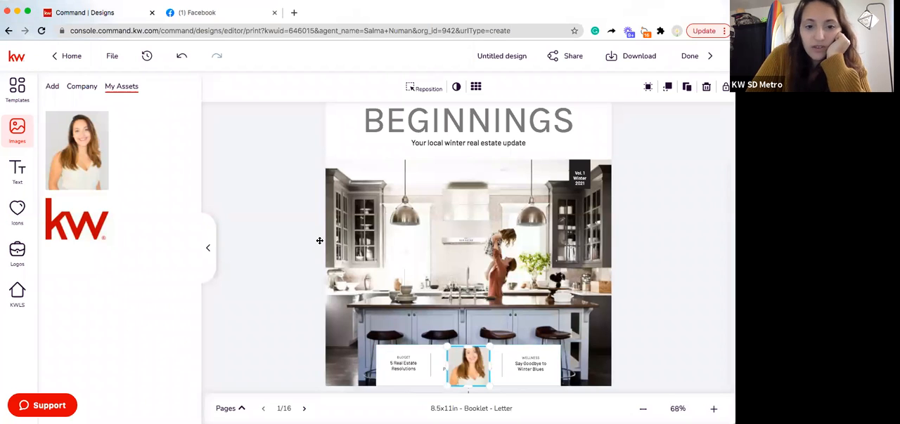
click(302, 278)
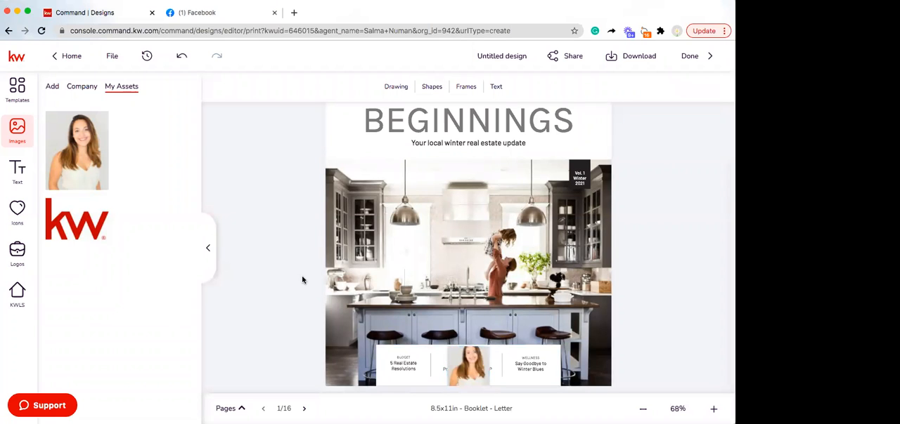
click(531, 365)
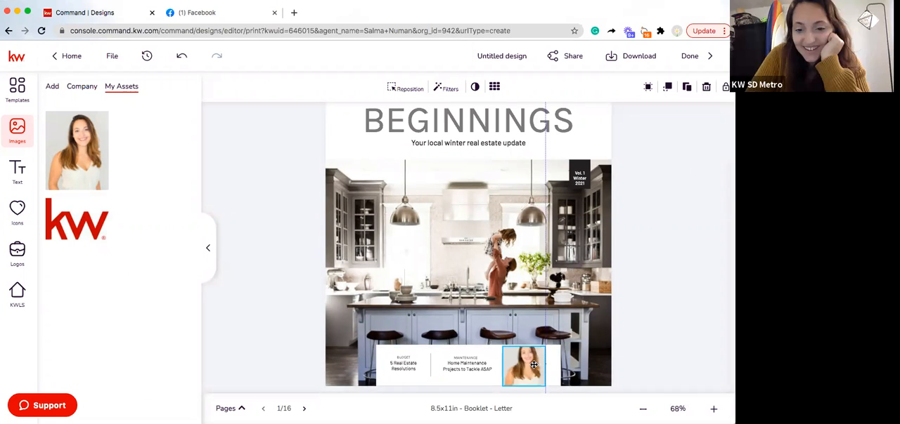
drag(538, 364, 548, 365)
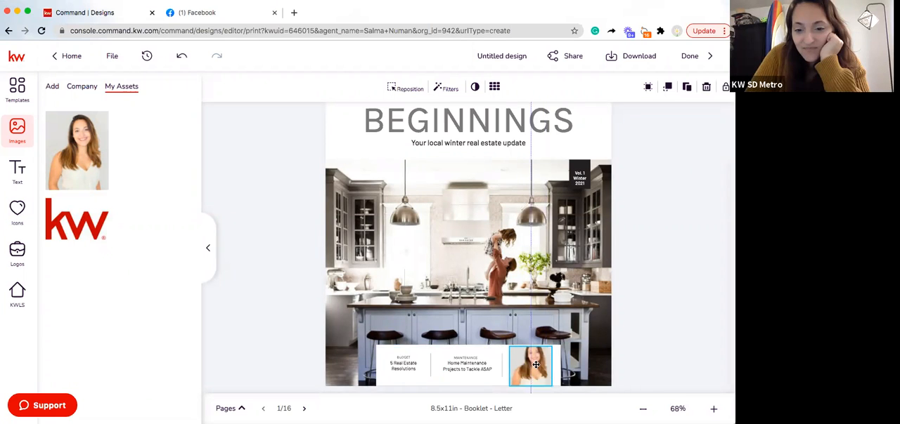
click(620, 304)
Add the imported SN logo to the cover again, scaled down over the strip's Maintenance headline beside the headshot
click(52, 85)
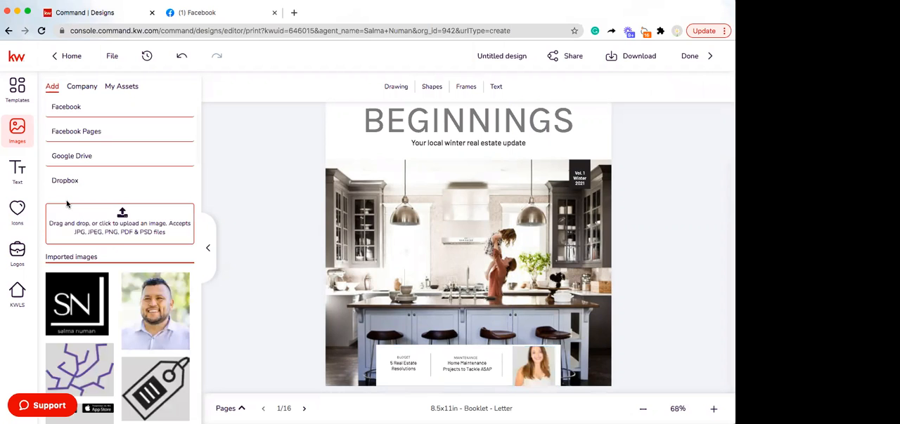
click(78, 282)
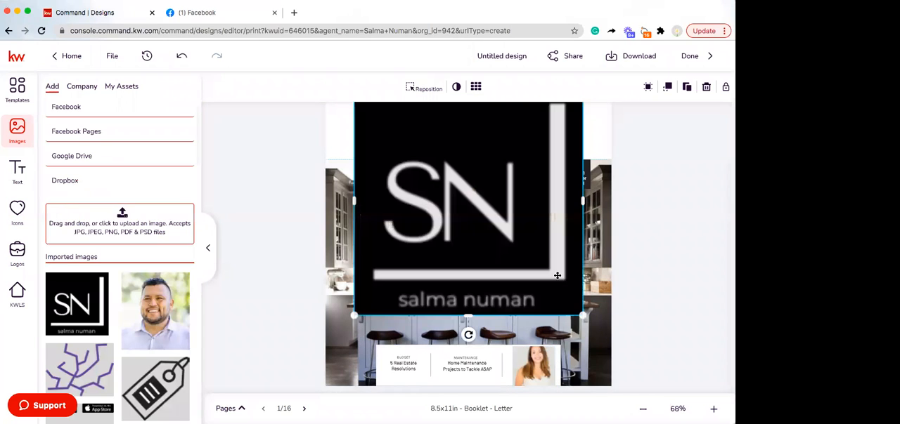
drag(583, 315, 484, 217)
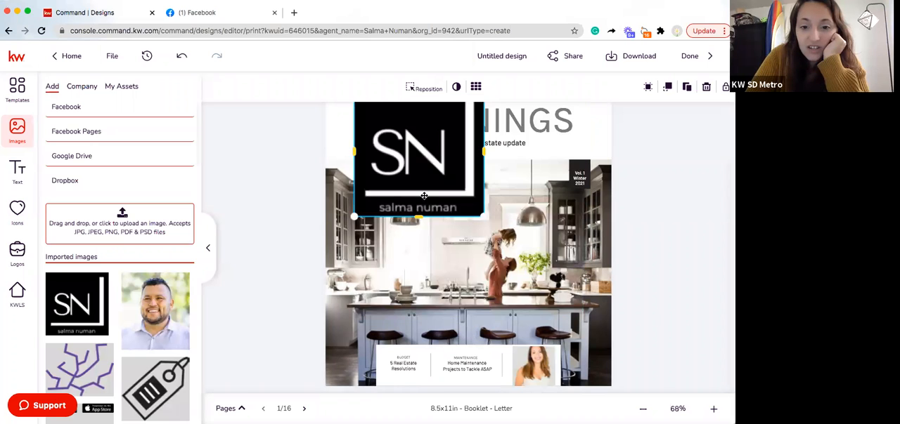
drag(418, 188, 421, 193)
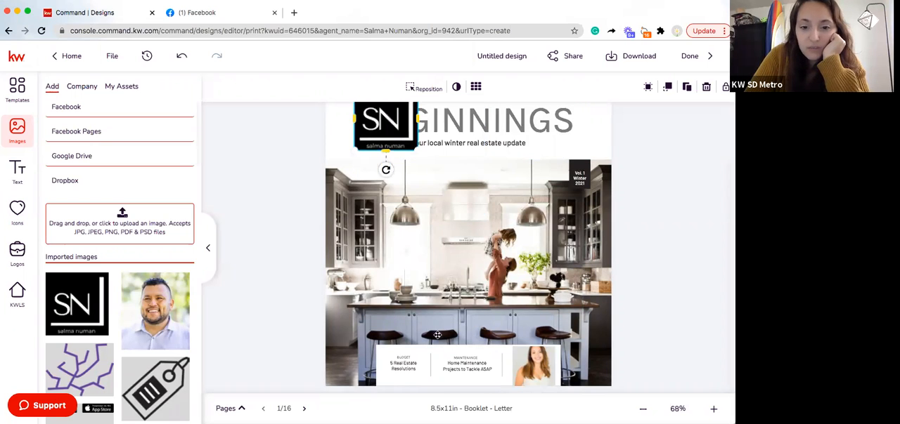
mouse_move(437, 336)
mouse_down()
mouse_move(457, 353)
mouse_move(445, 343)
mouse_up()
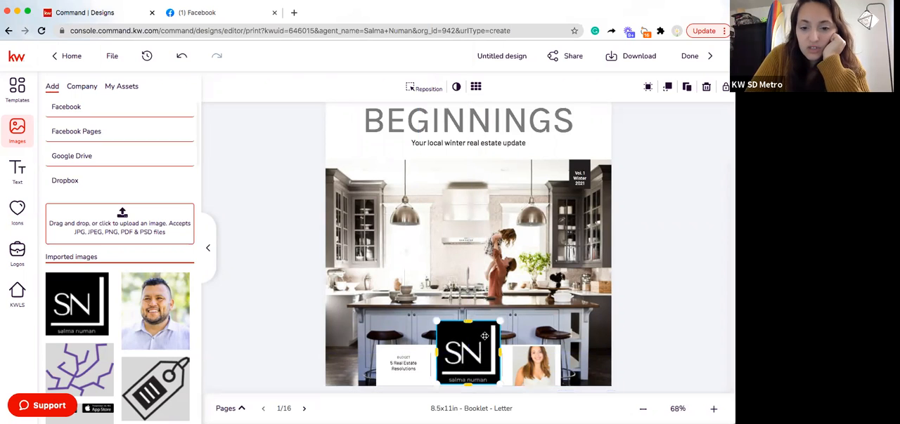
drag(499, 322, 481, 337)
drag(470, 362, 470, 343)
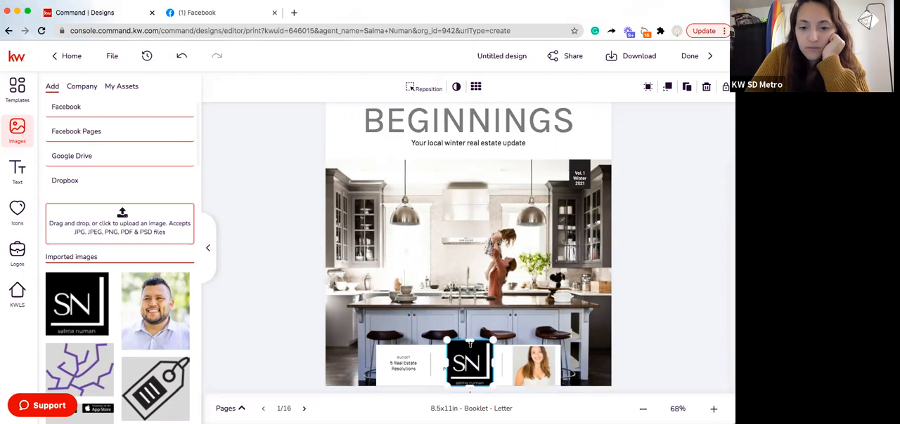
click(636, 325)
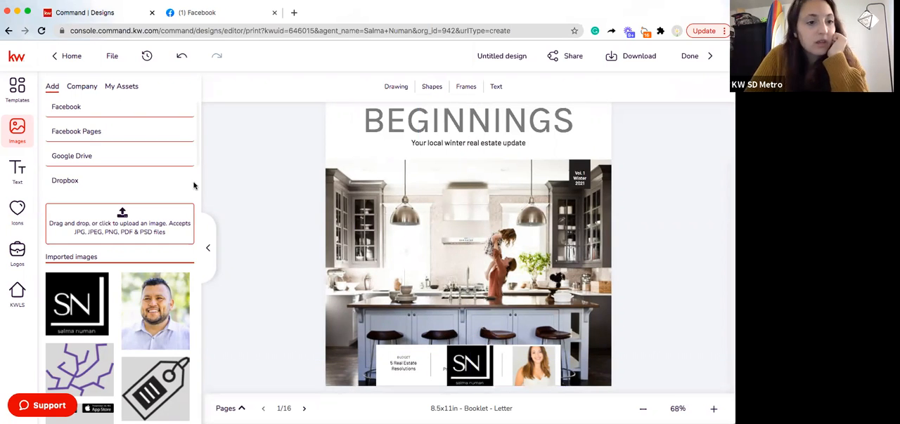
Open the company image folder "Lifestyle - At Home" and skip the guided design tour
click(79, 90)
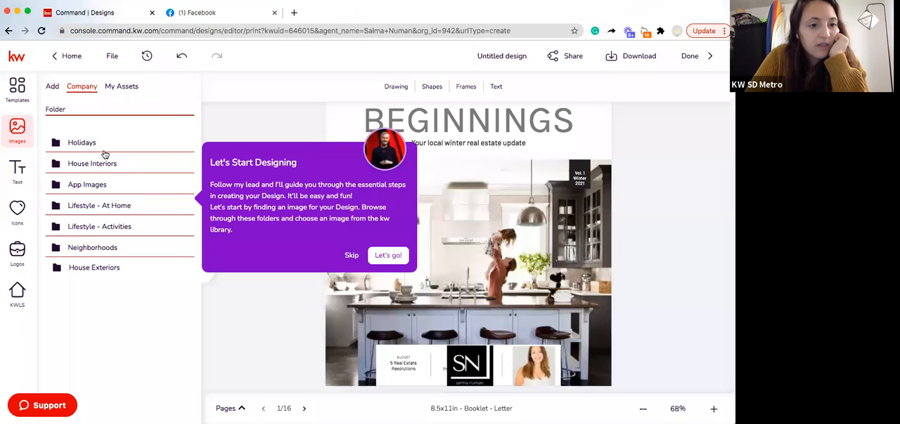
click(124, 205)
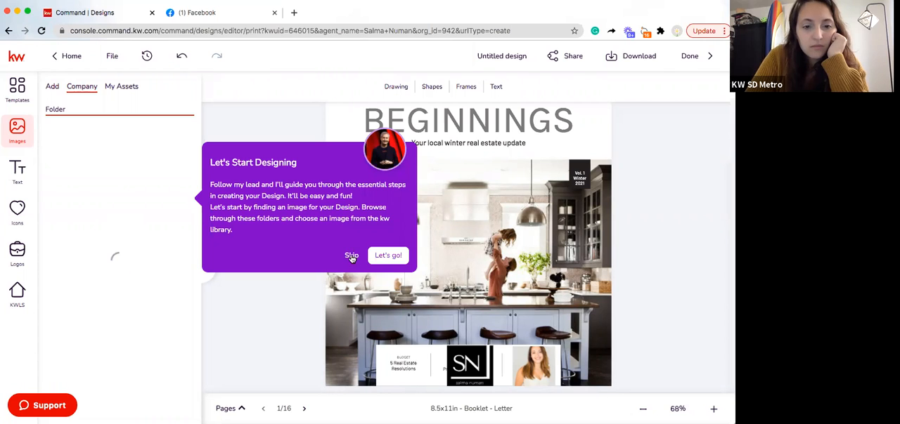
click(352, 257)
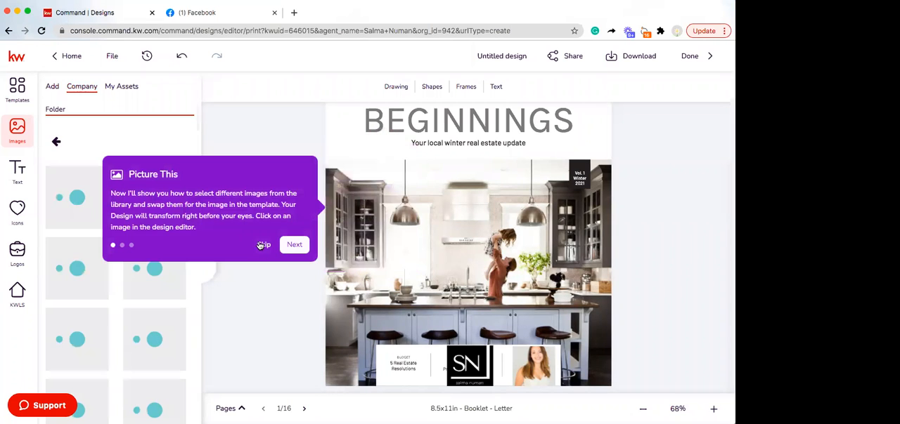
click(458, 366)
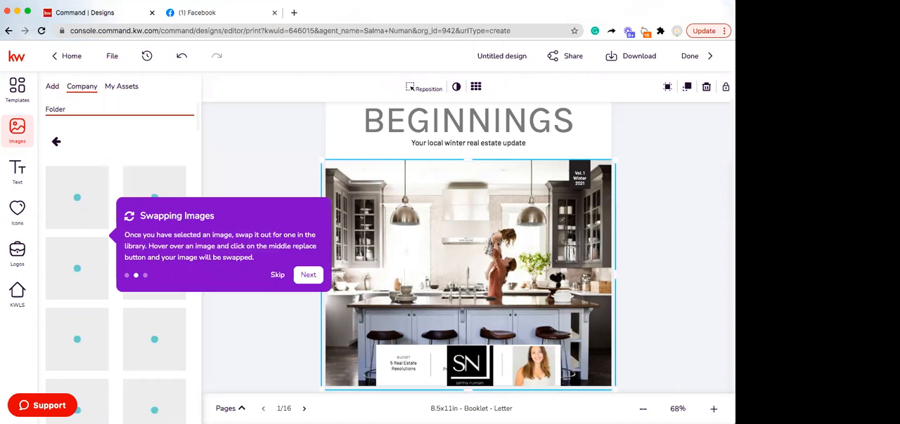
click(277, 276)
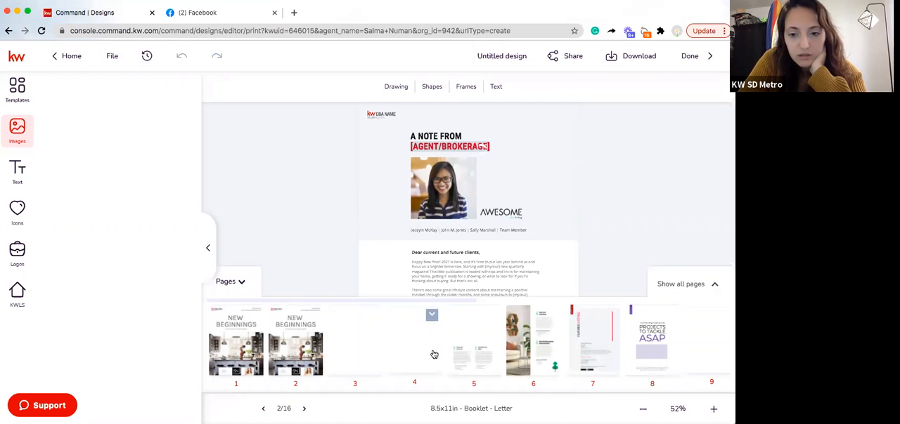
Examine page 2's agent note at a larger zoom, including the agent/brokerage heading, the letter text and the contact placeholders
click(242, 282)
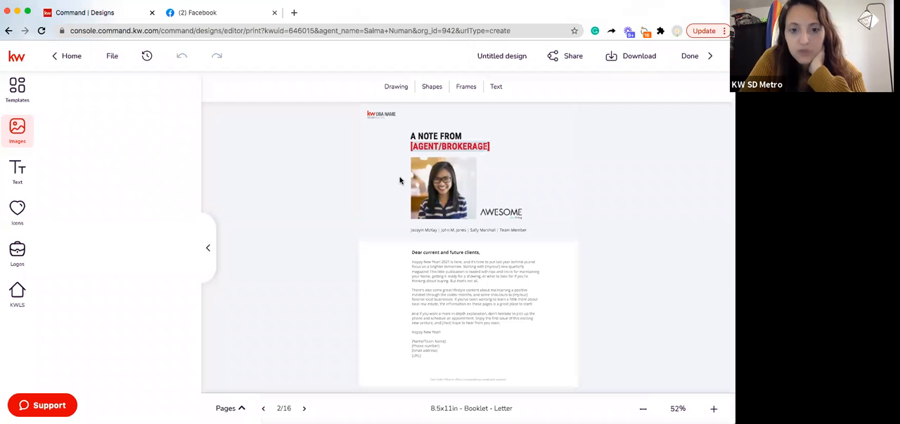
click(444, 150)
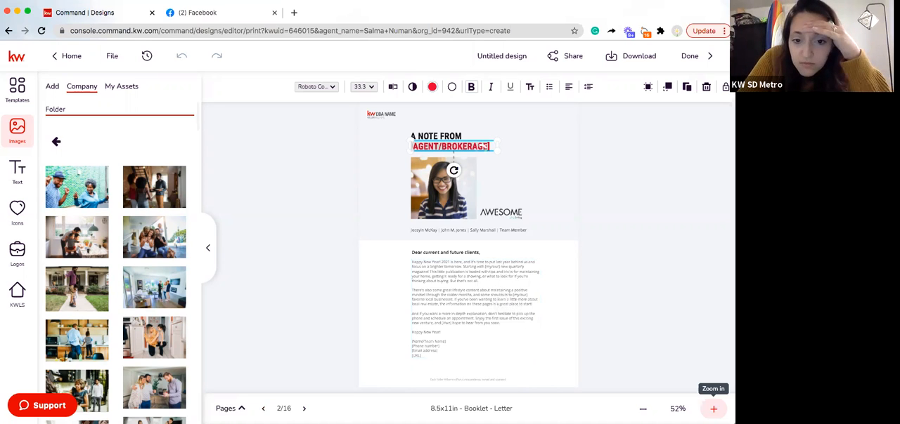
click(714, 409)
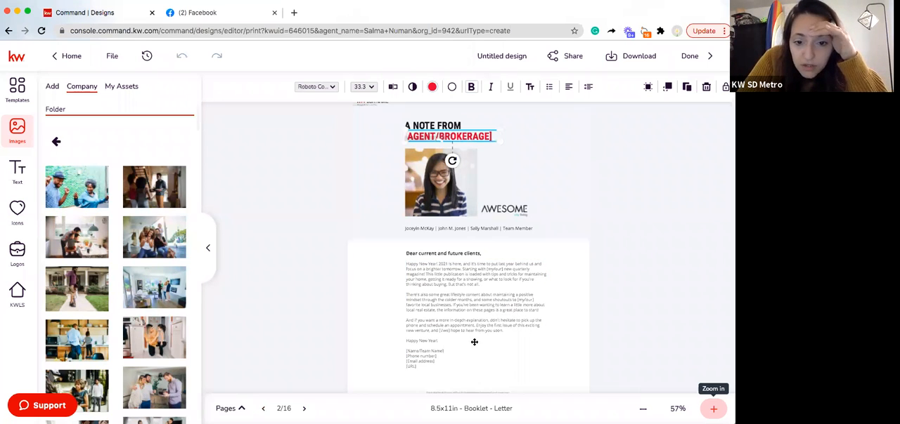
click(713, 409)
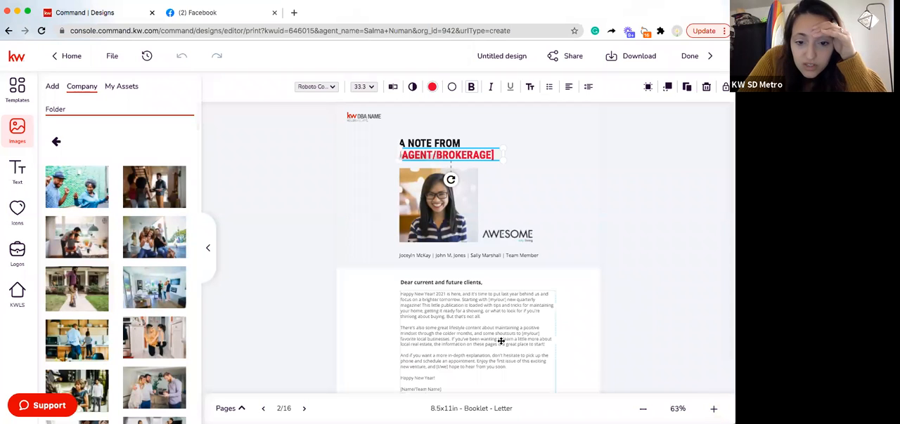
scroll(500, 341, down, 1)
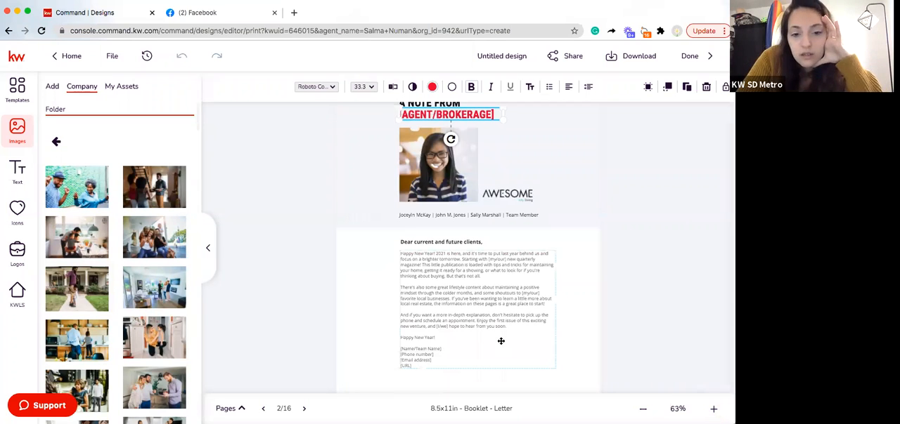
scroll(428, 349, down, 2)
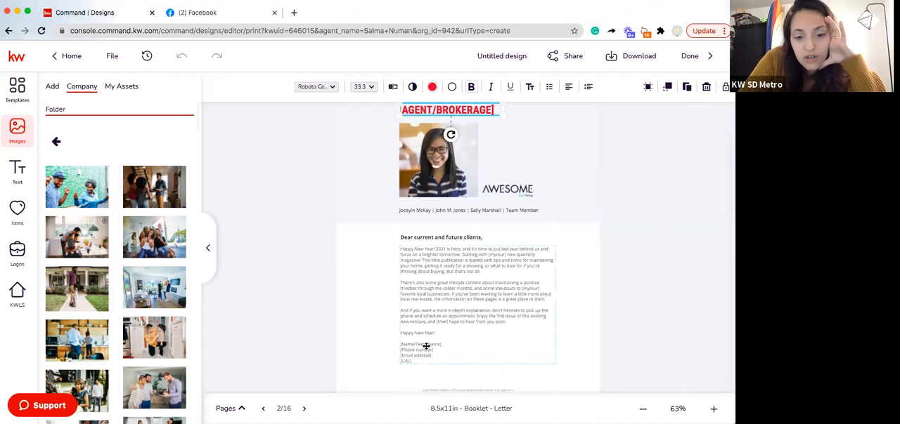
click(419, 358)
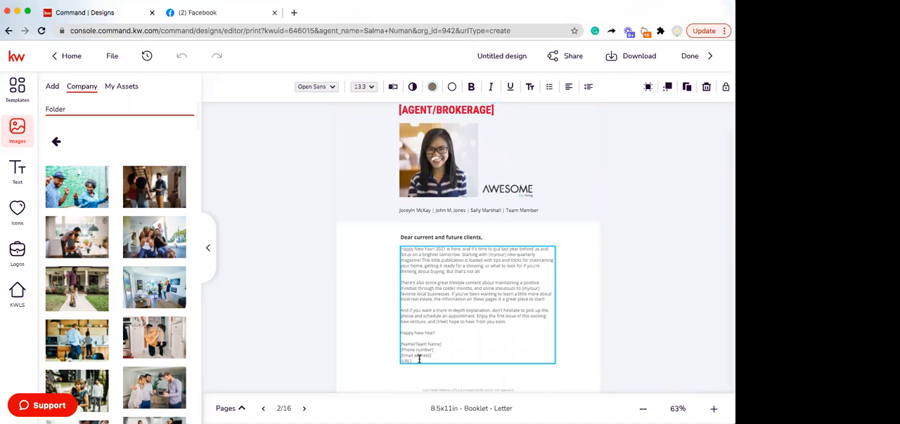
scroll(420, 362, down, 1)
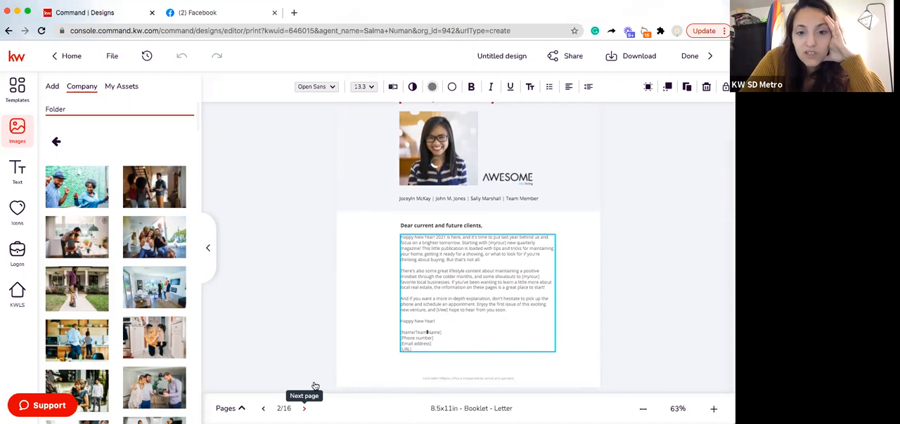
Review pages 3 to 7, from the Year in Review market snapshots through the Real Estate Resolutions articles to the Featured Listing
click(257, 351)
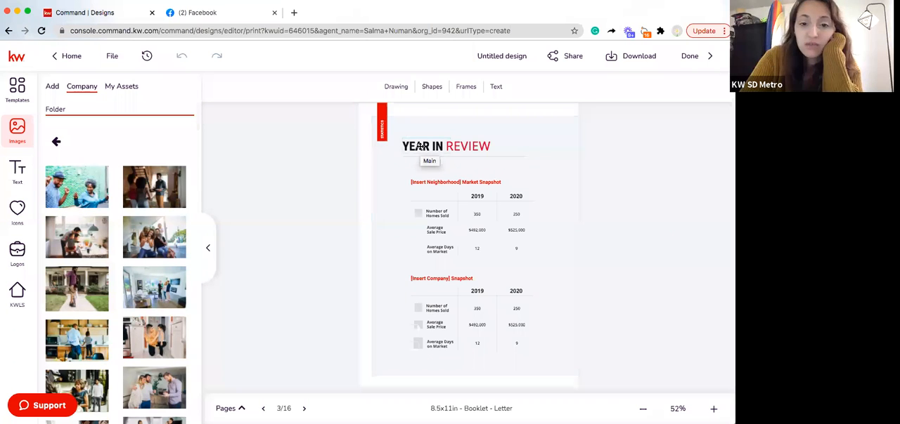
click(419, 145)
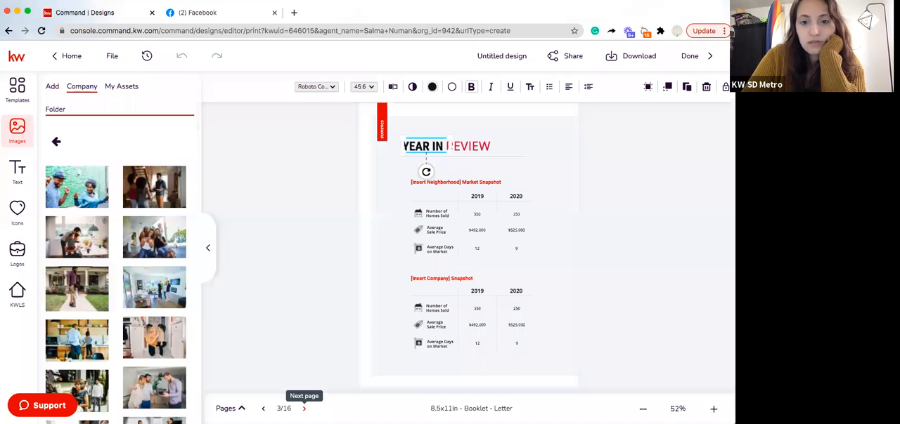
click(303, 408)
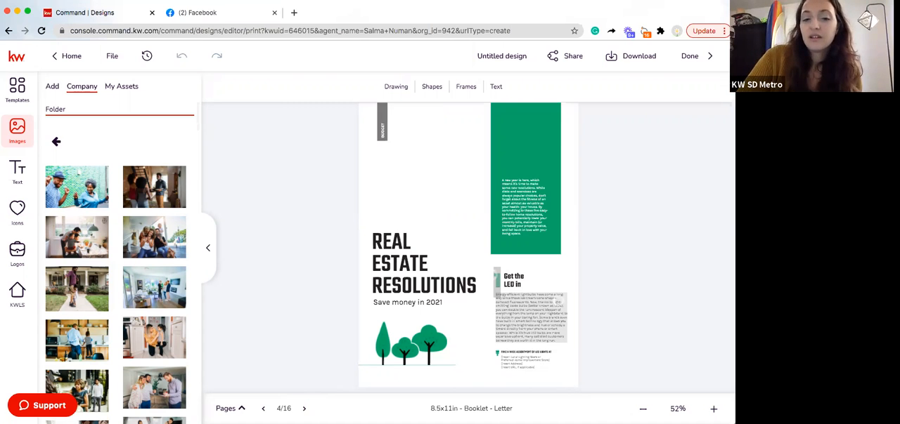
click(304, 408)
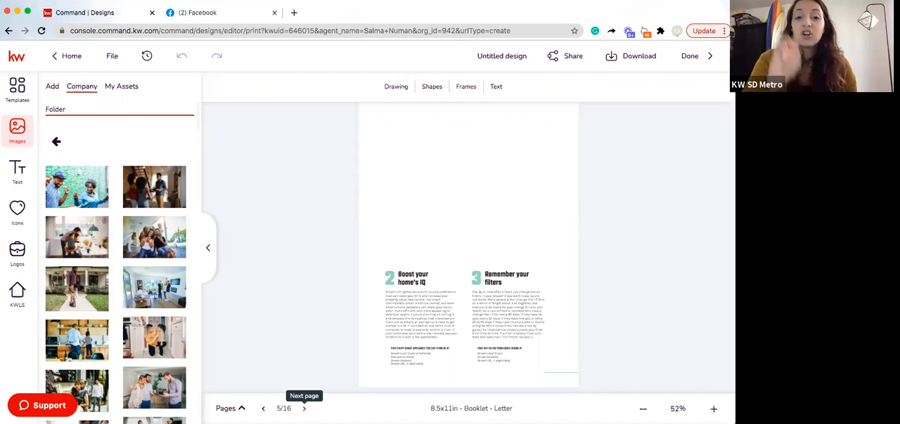
click(304, 408)
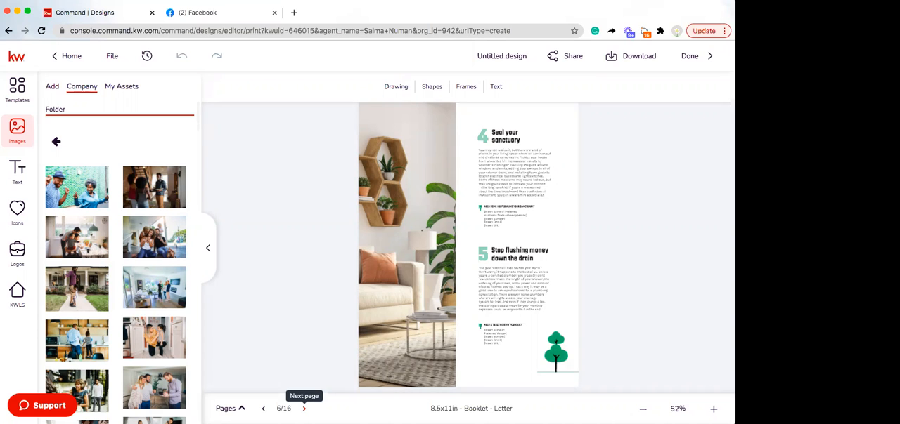
click(305, 409)
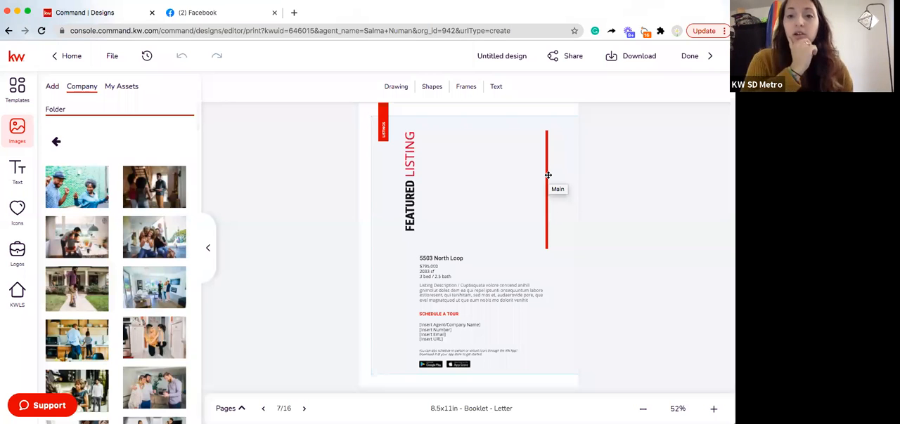
Review pages 8 to 12 of the booklet, from the Home Maintenance projects through the Success Stories to the Winter Blues article
click(304, 409)
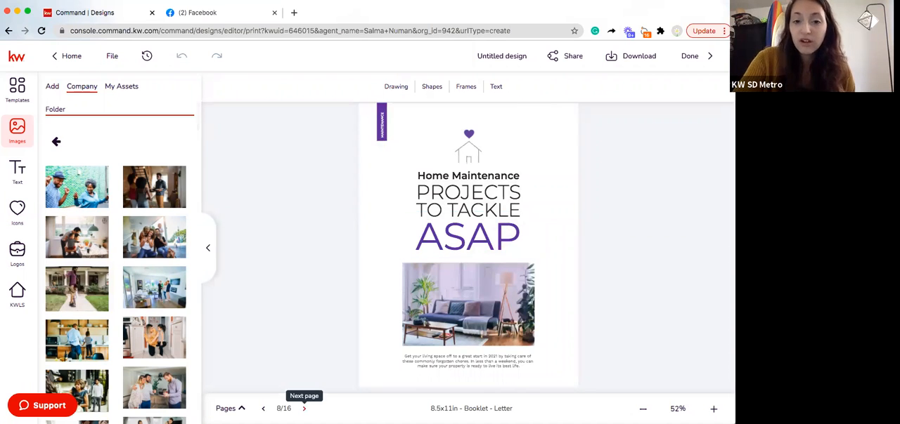
click(303, 408)
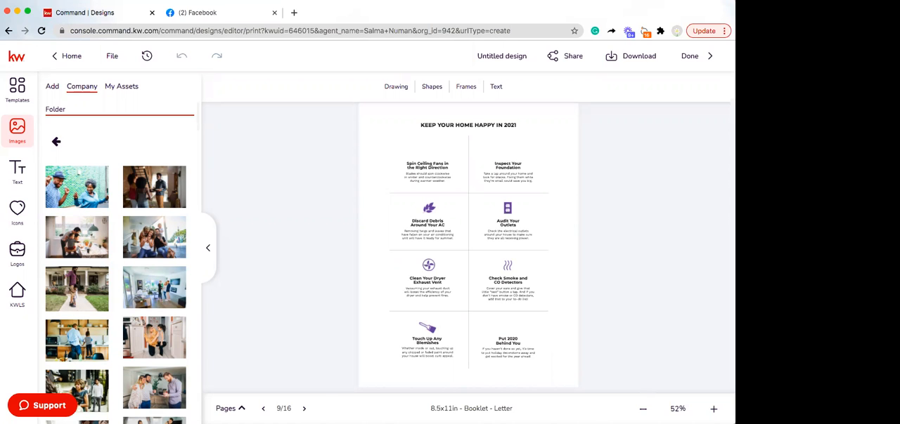
click(304, 409)
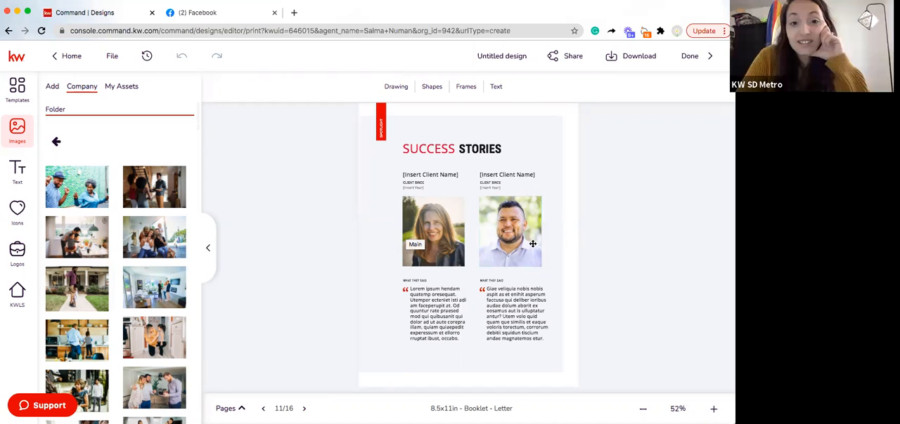
click(304, 408)
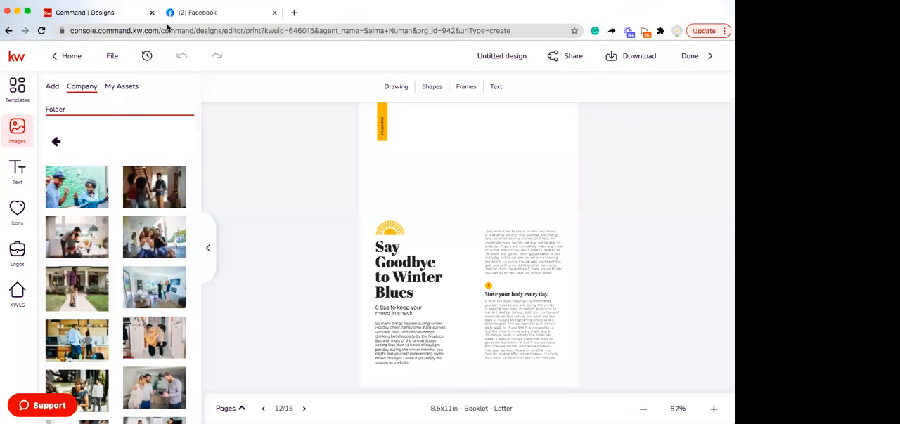
Search Google for "blank crossword puzzle" in a new browser tab
click(295, 12)
text(b)
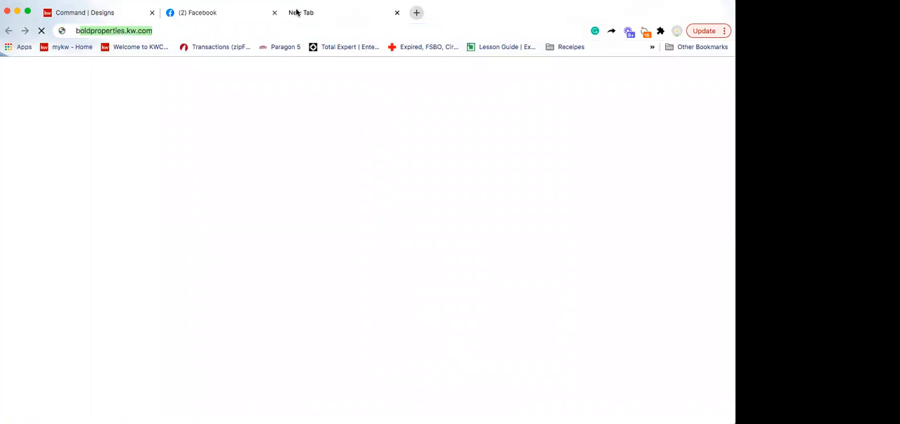
text(lank crossword)
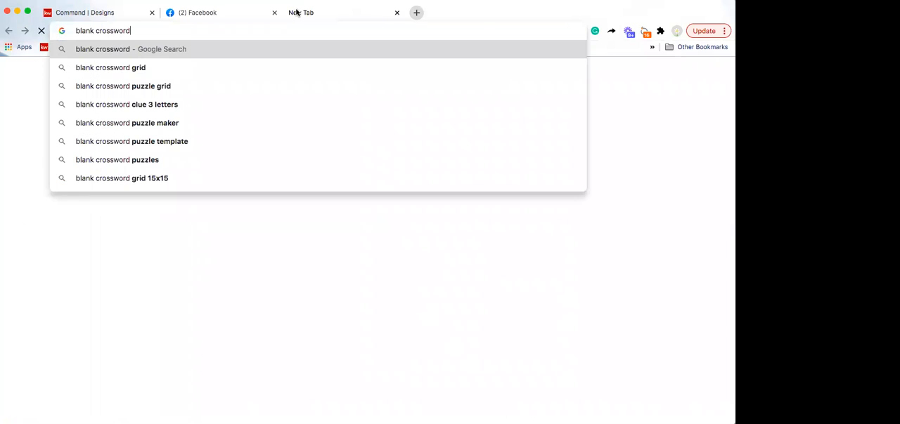
text( pu)
key(Return)
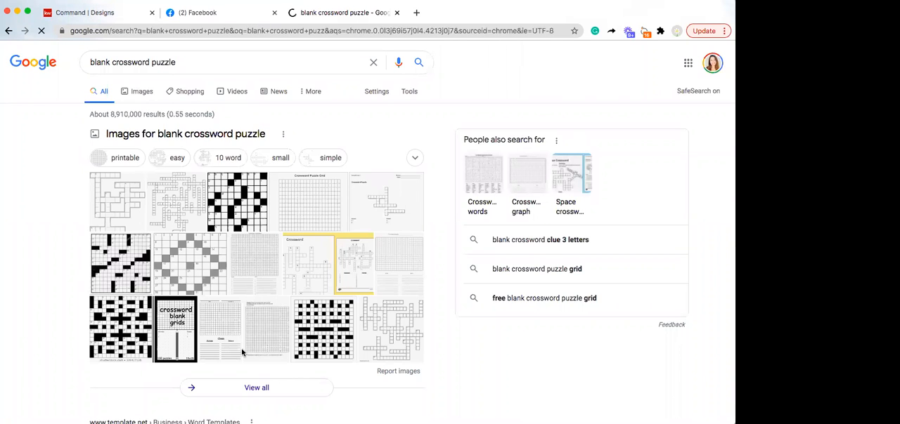
Examine the crossword search results, view the black-and-white blank grid among the images, and close the search to return to the design
scroll(242, 353, down, 3)
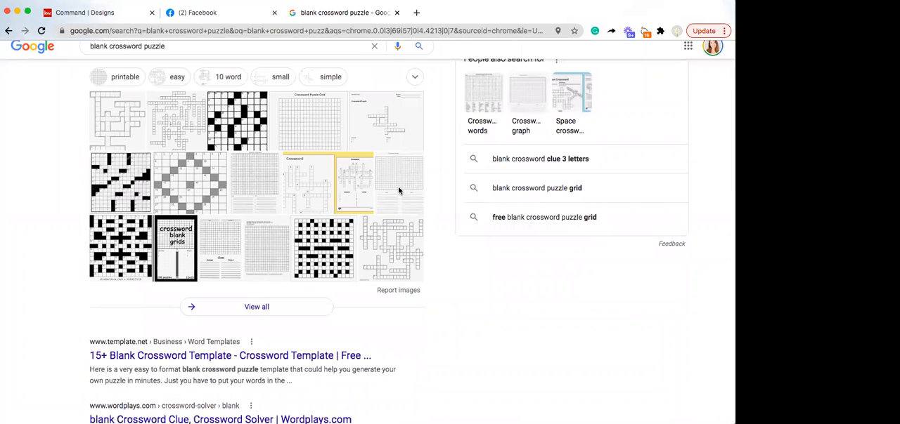
scroll(384, 243, down, 3)
scroll(227, 322, down, 1)
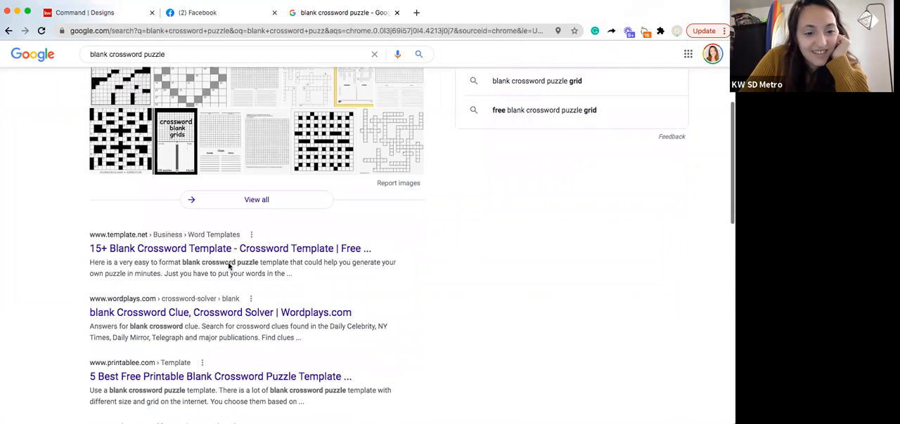
scroll(227, 279, up, 1)
scroll(189, 331, down, 2)
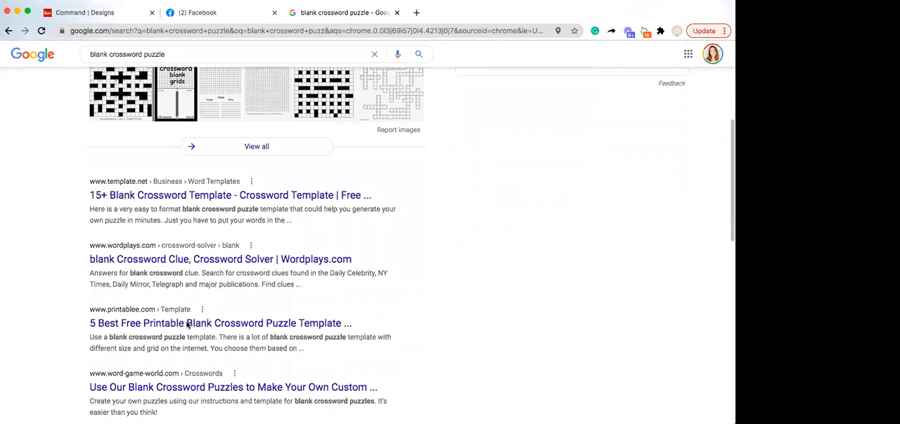
scroll(283, 299, up, 1)
scroll(283, 299, up, 5)
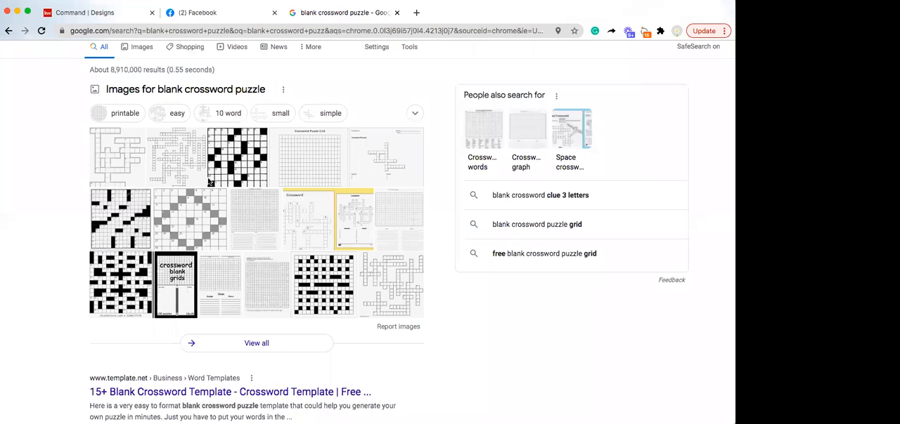
scroll(209, 183, down, 3)
scroll(232, 218, up, 4)
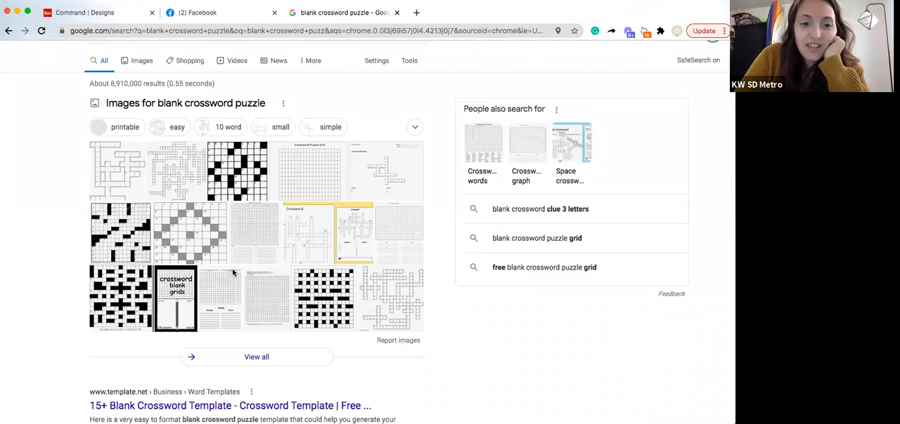
click(257, 164)
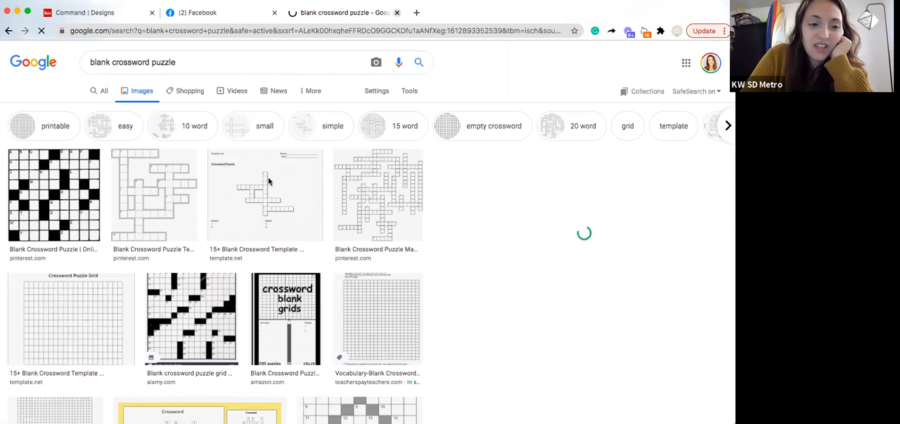
key(super+w)
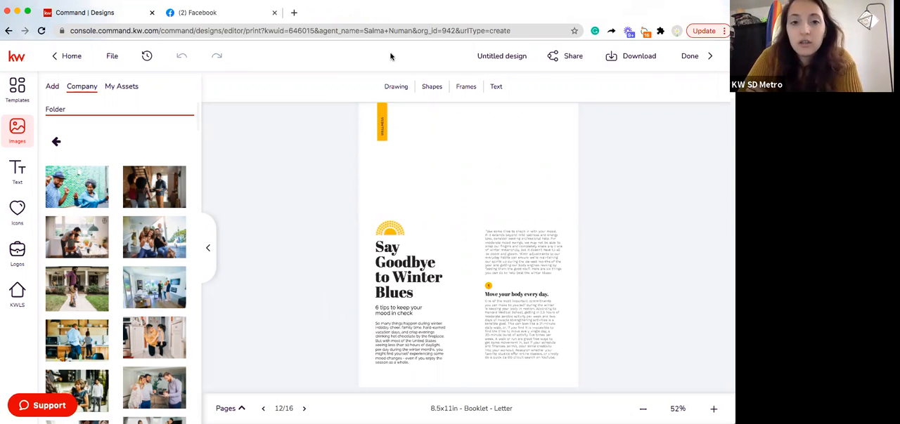
Check the design's download options, including the JPEG, PNG and PDF formats, without starting a download
click(615, 60)
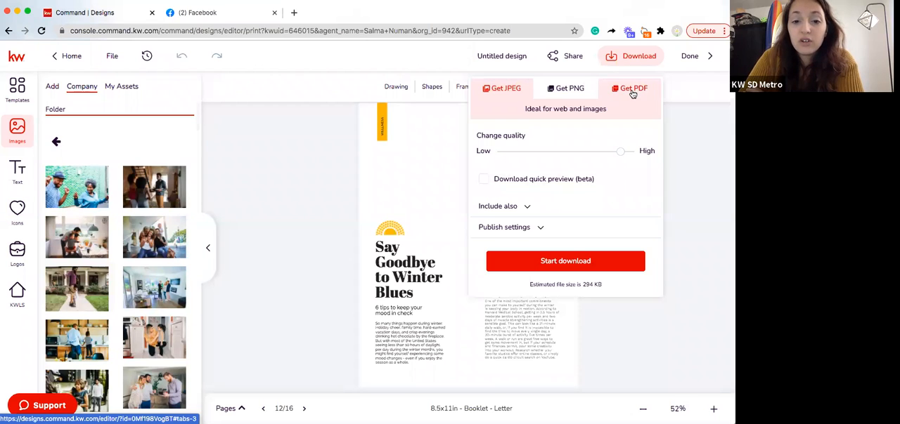
click(653, 57)
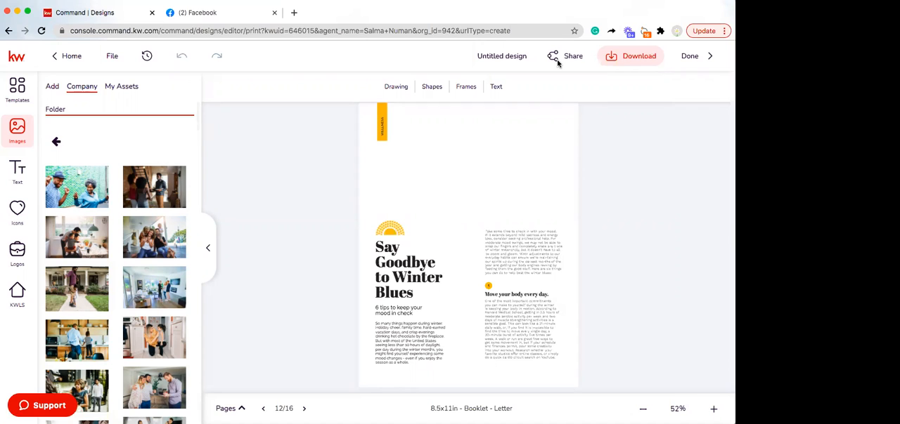
Open the Flipsnack sign-in page in a new browser tab
click(293, 13)
text(gfli)
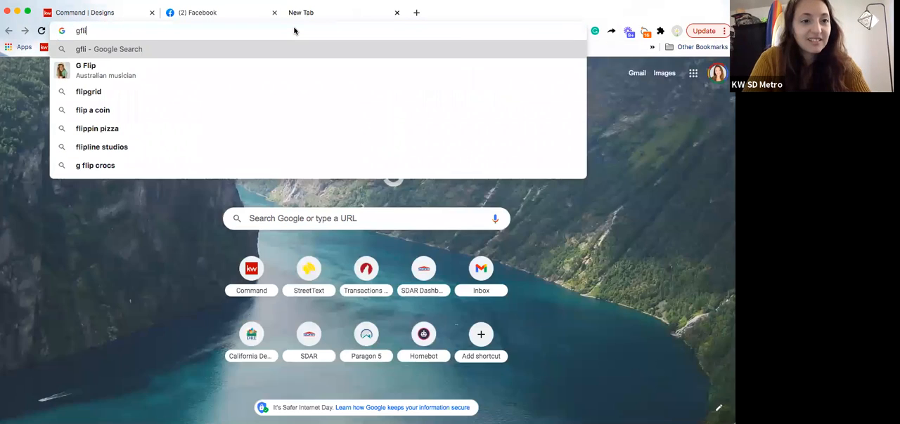
key(BackSpace)
key(BackSpace)
key(BackSpace)
key(BackSpace)
text(flip)
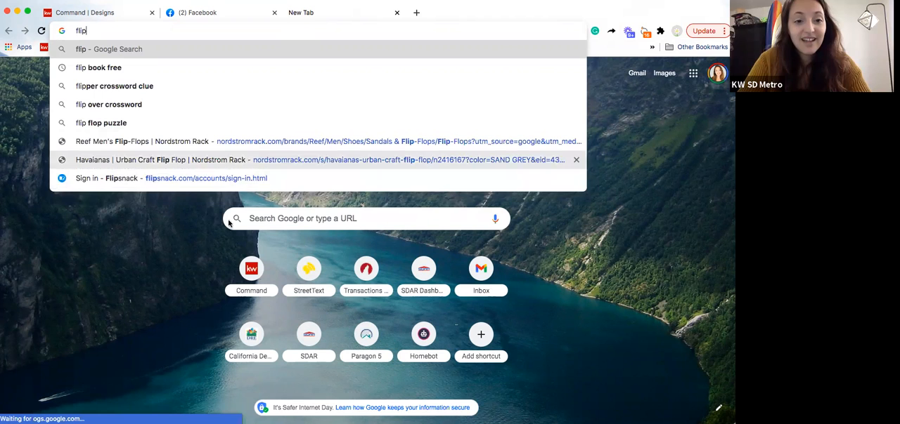
click(172, 179)
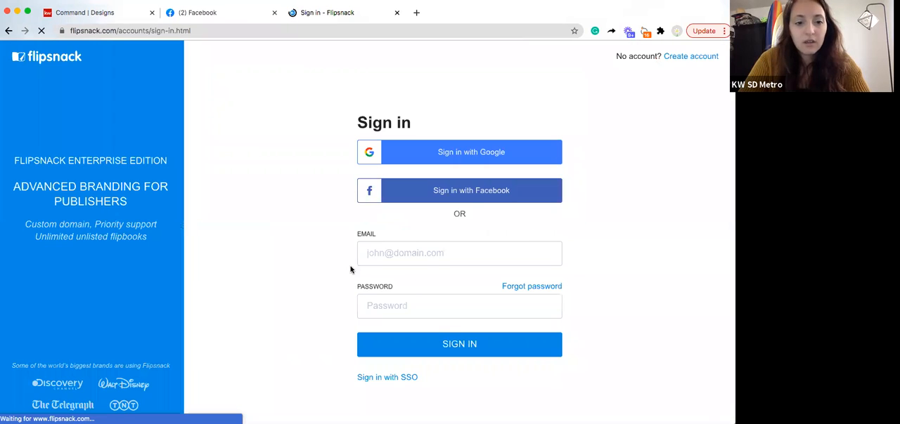
Sign in to Flipsnack with the agent's Google account and choose Business owner as the role
click(441, 250)
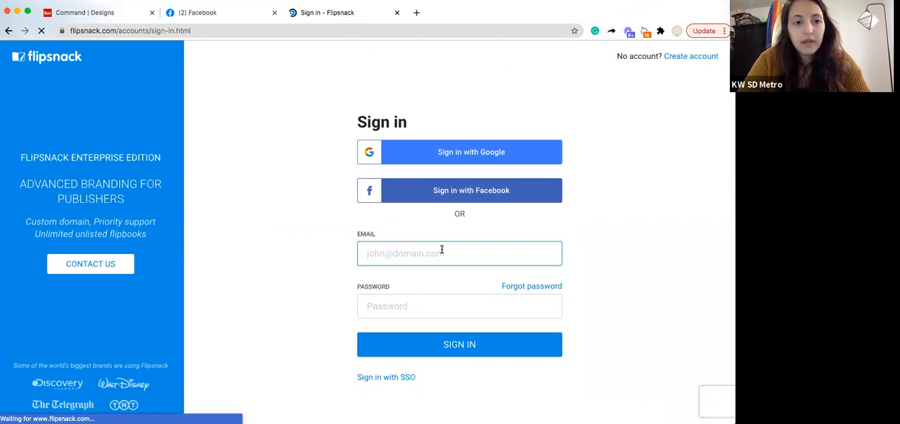
click(472, 151)
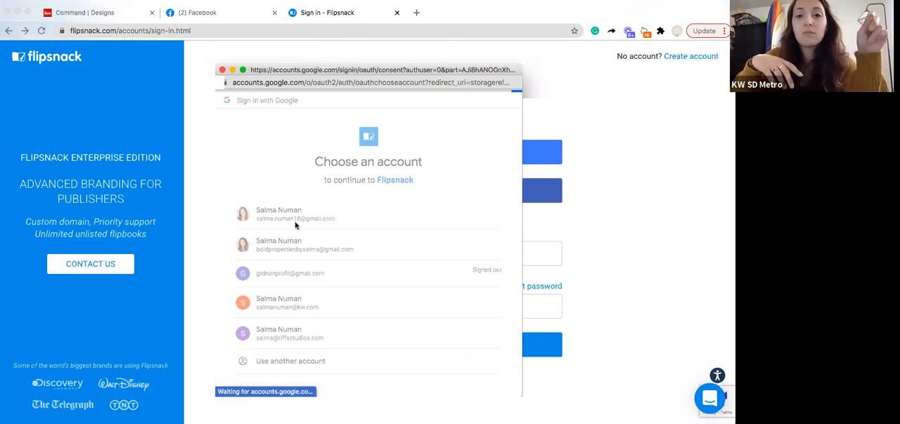
click(295, 225)
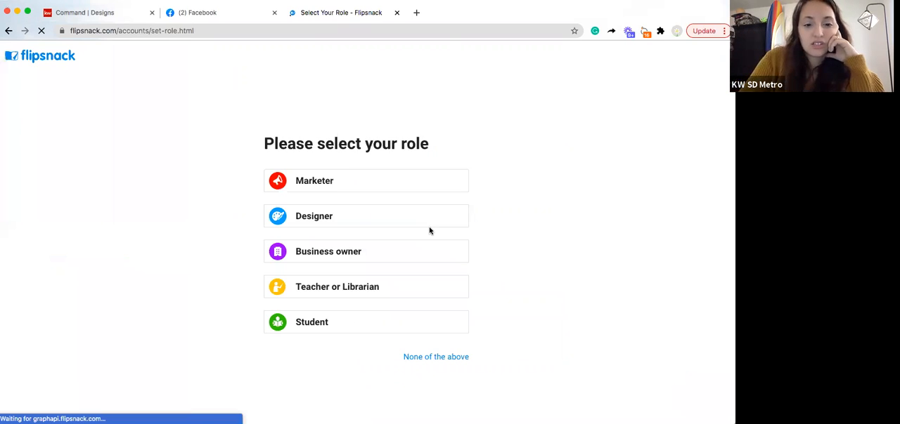
click(364, 255)
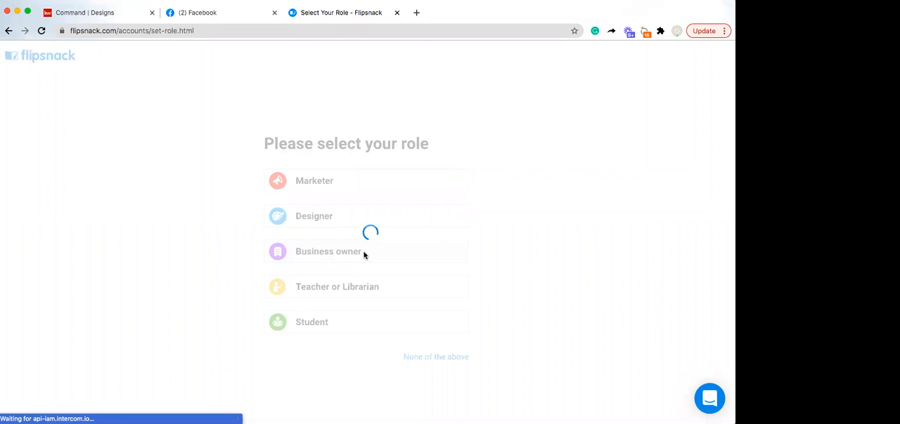
Skip the custom URL setup by reopening the Flipsnack sign-in address to reach the flipbooks home page
click(457, 200)
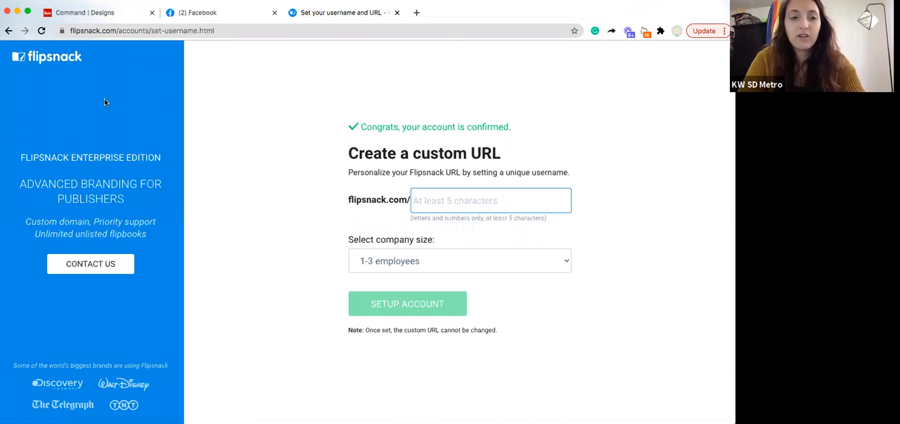
click(88, 31)
text(s)
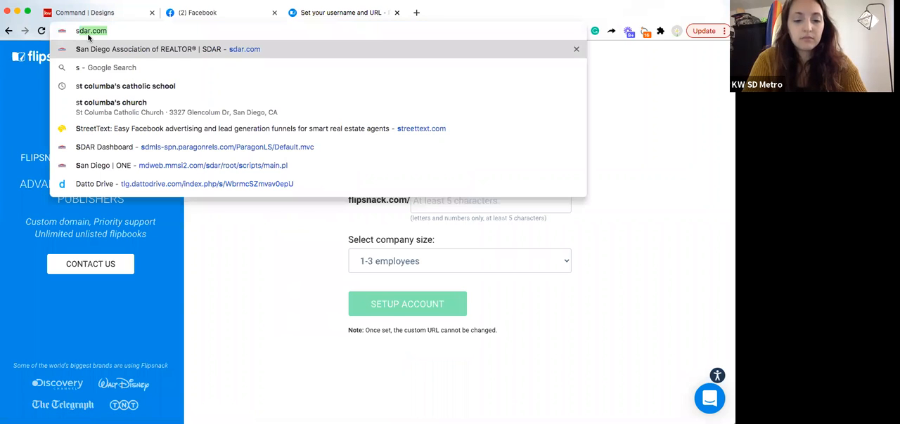
key(BackSpace)
key(BackSpace)
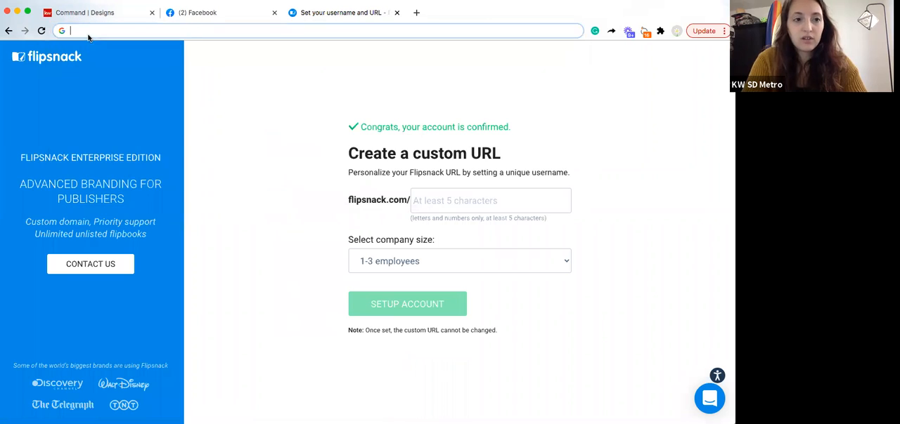
text(f)
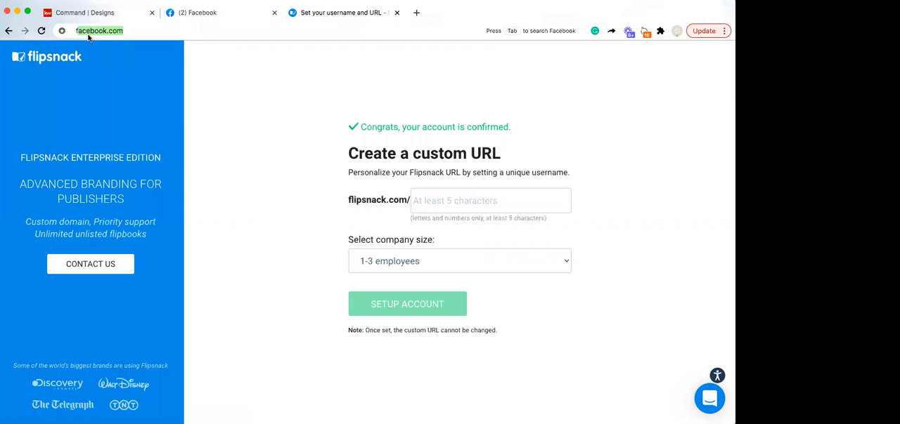
text(lipsn)
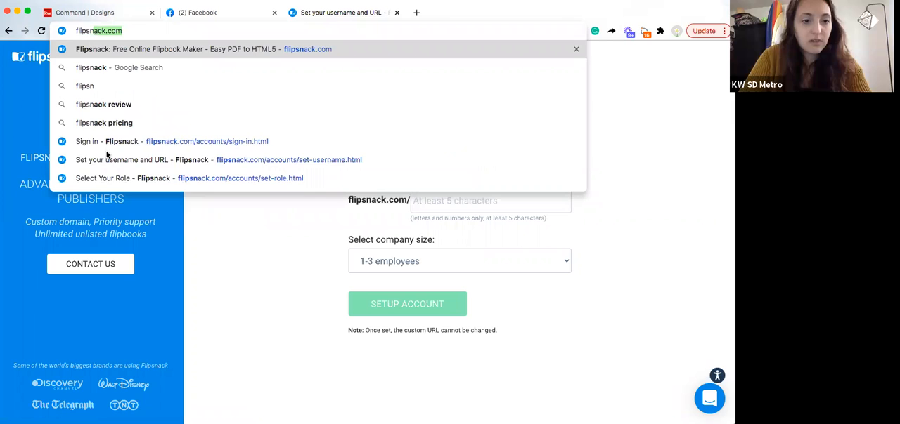
click(109, 146)
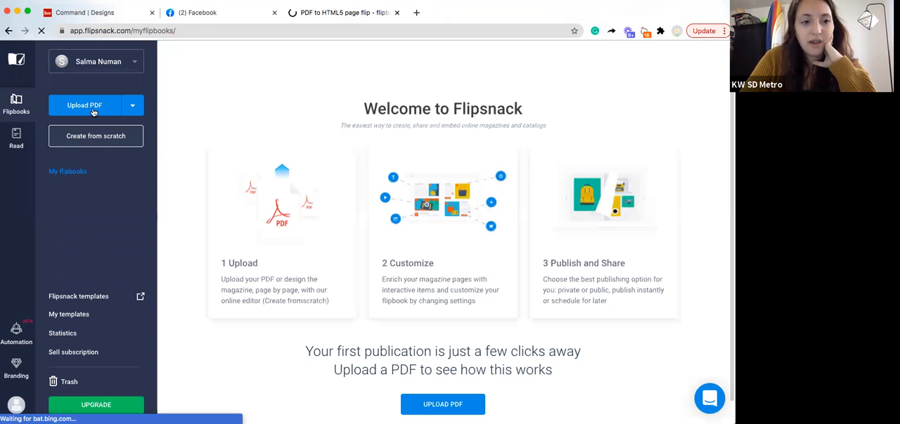
Create a flipbook from wisteria.pdf on the Desktop and continue to the customization stage
click(83, 105)
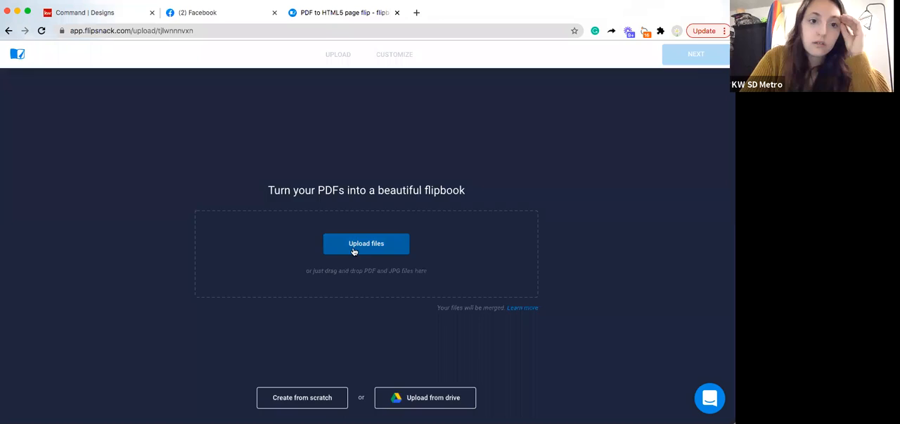
click(354, 248)
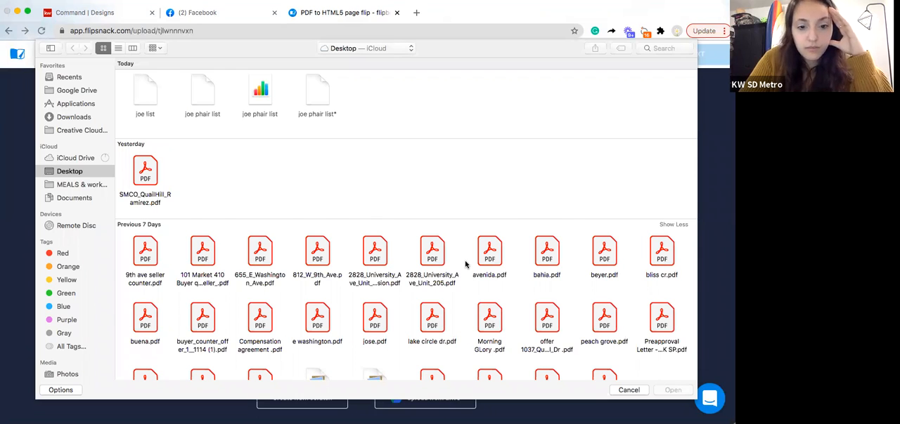
scroll(465, 264, down, 4)
scroll(465, 264, down, 4)
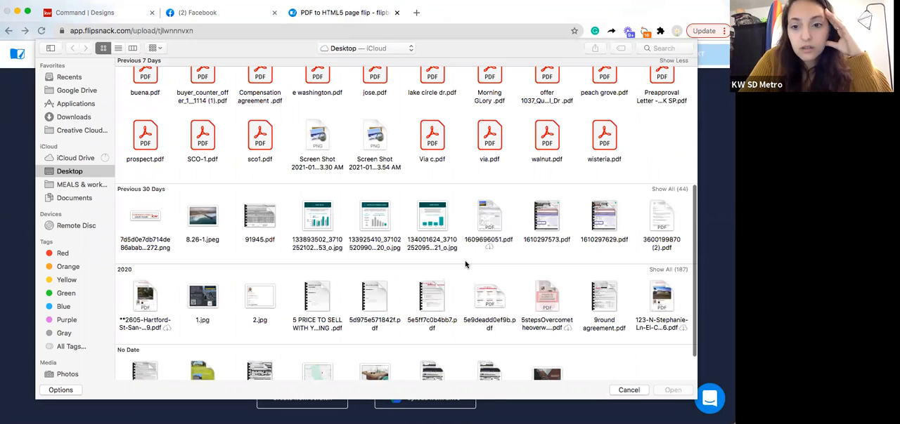
scroll(465, 264, down, 1)
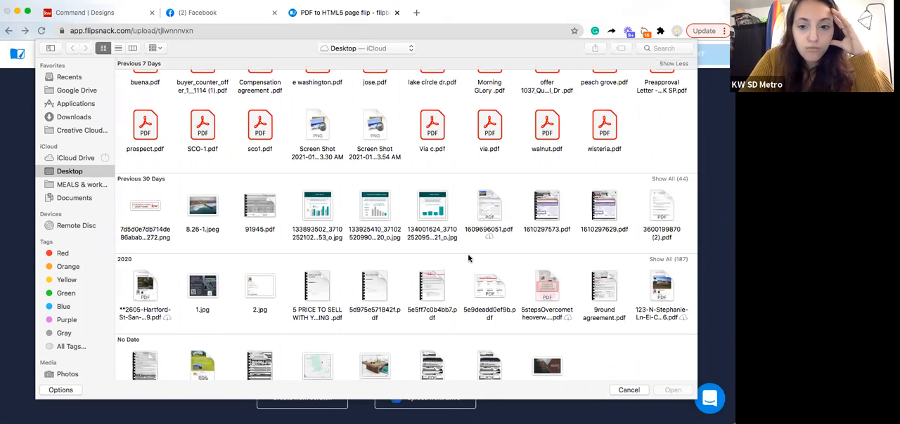
click(604, 127)
key(Return)
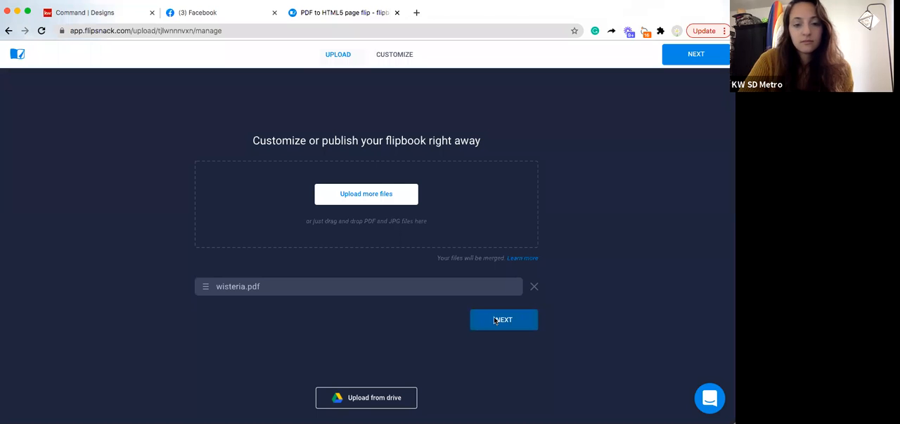
click(494, 321)
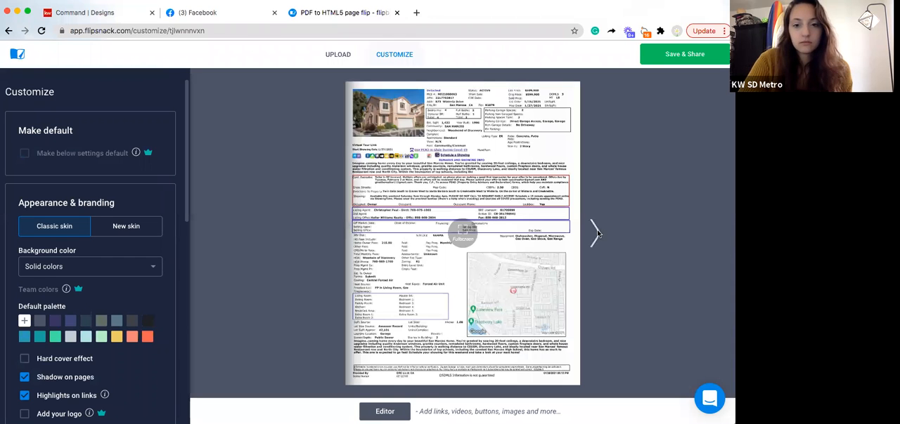
Flip back and forth through the wisteria flipbook preview and review the publishing options without publishing
click(606, 246)
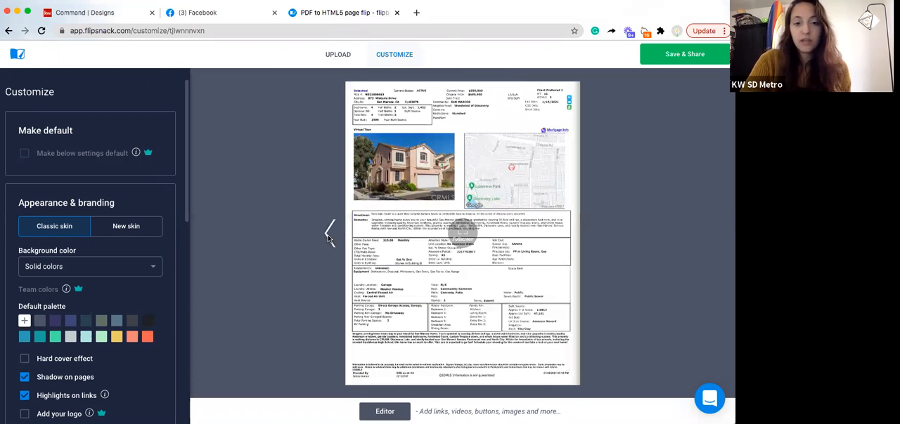
click(328, 237)
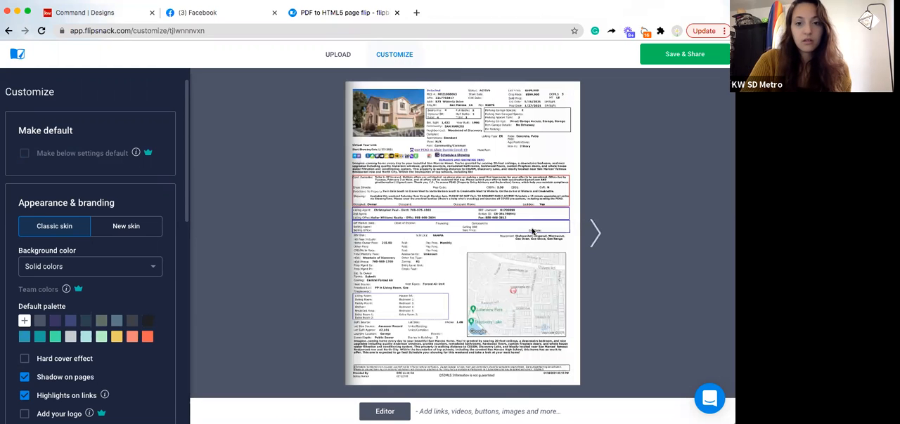
click(599, 226)
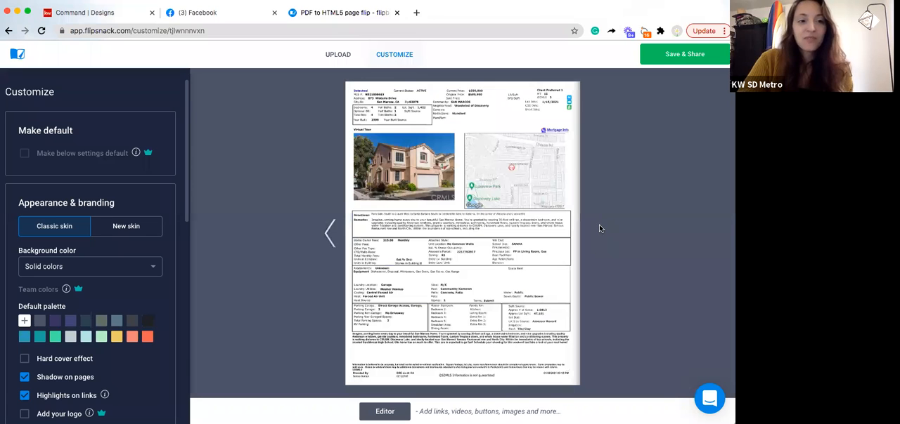
click(668, 55)
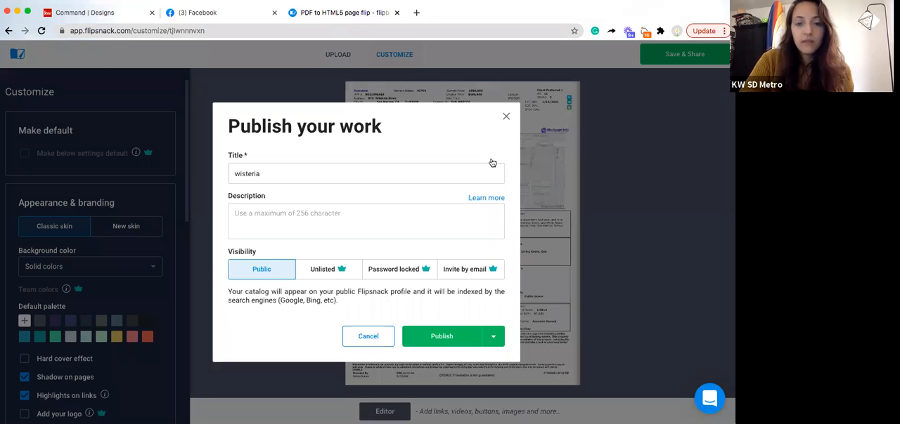
click(367, 337)
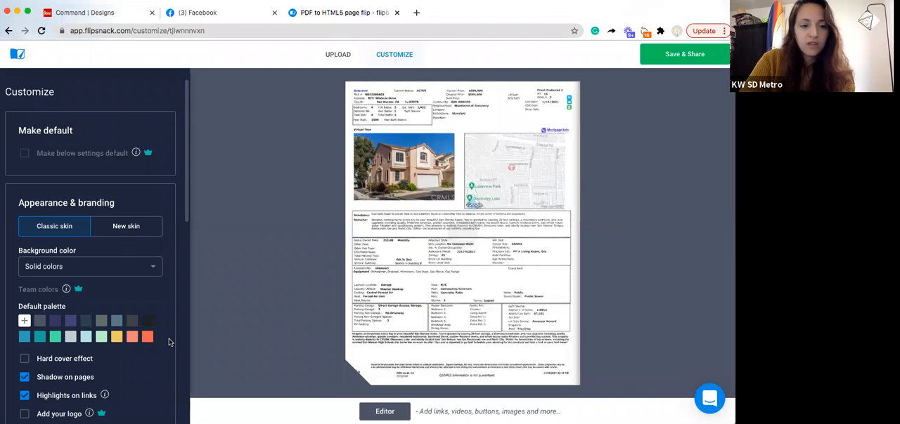
Enable auto-flip pages for the flipbook, flip through its preview, and return to the booklet in KW Command Designs
scroll(169, 342, down, 5)
scroll(169, 342, down, 7)
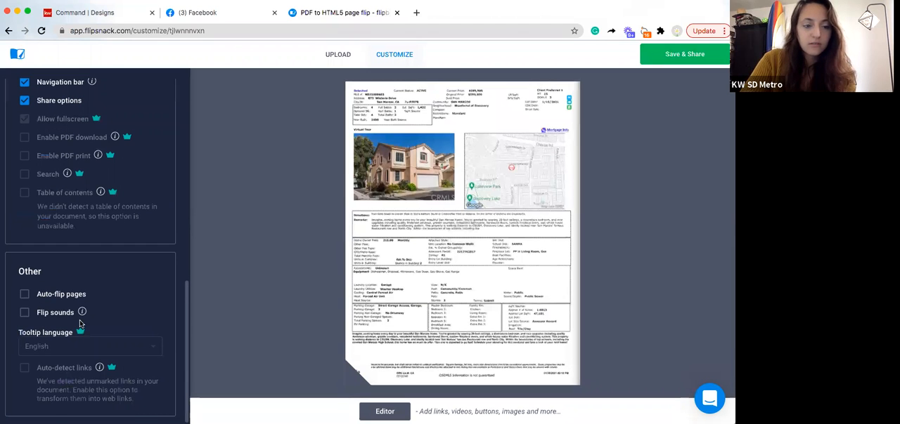
click(76, 296)
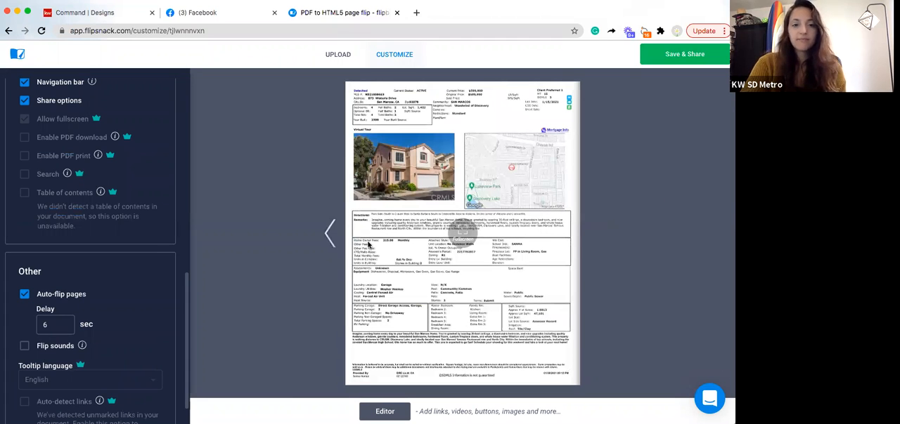
click(368, 245)
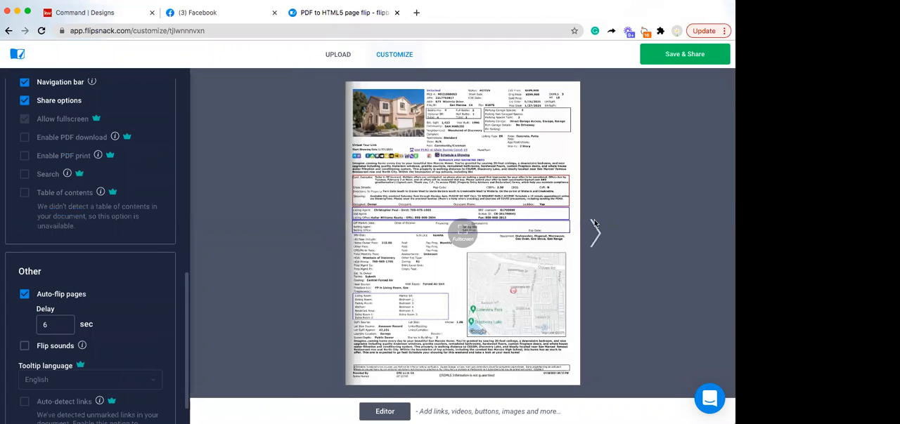
click(593, 224)
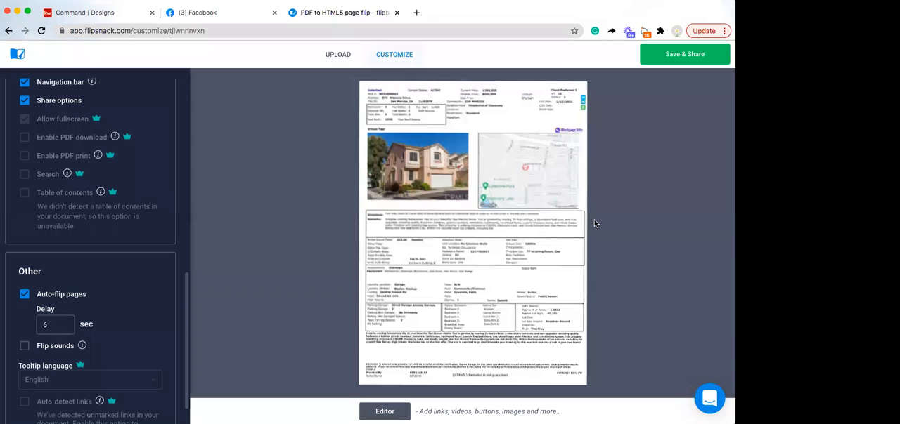
click(100, 21)
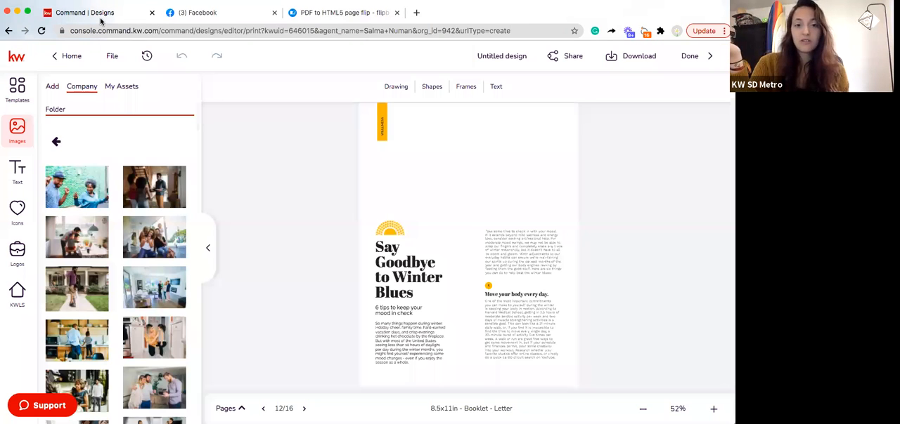